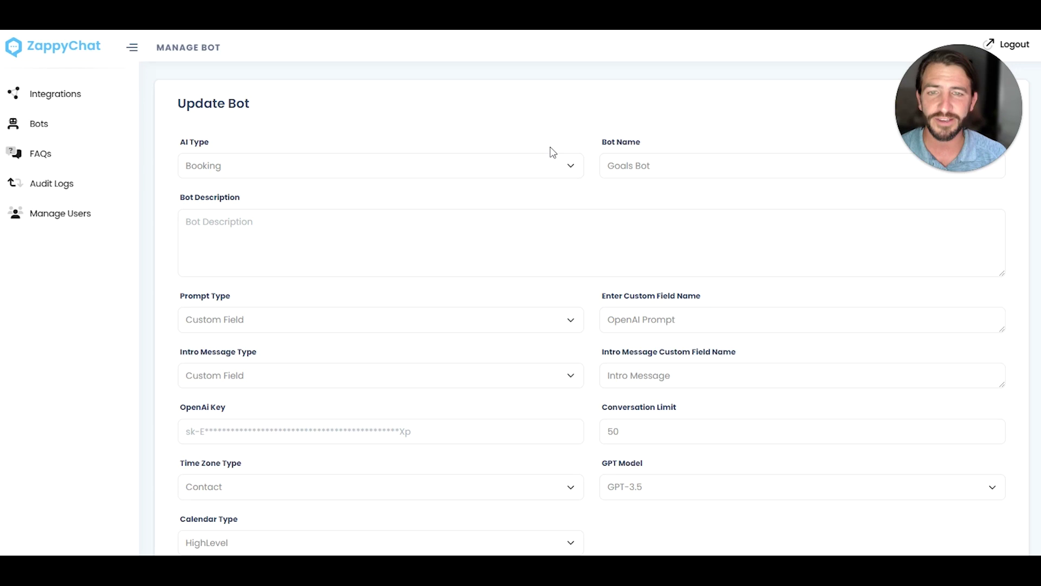
pyautogui.scroll(-3, 595, 174)
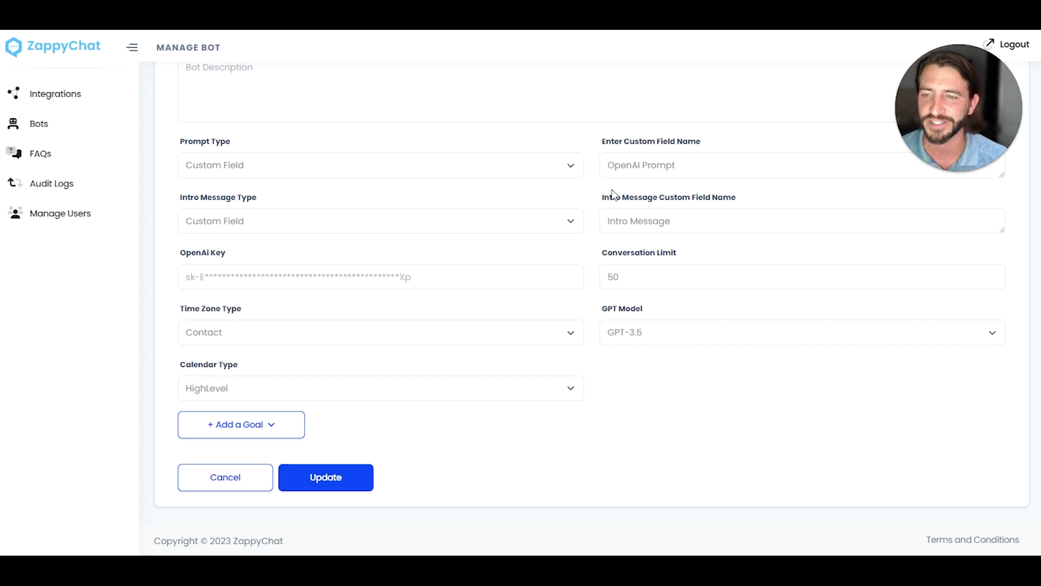
pyautogui.scroll(3, 574, 336)
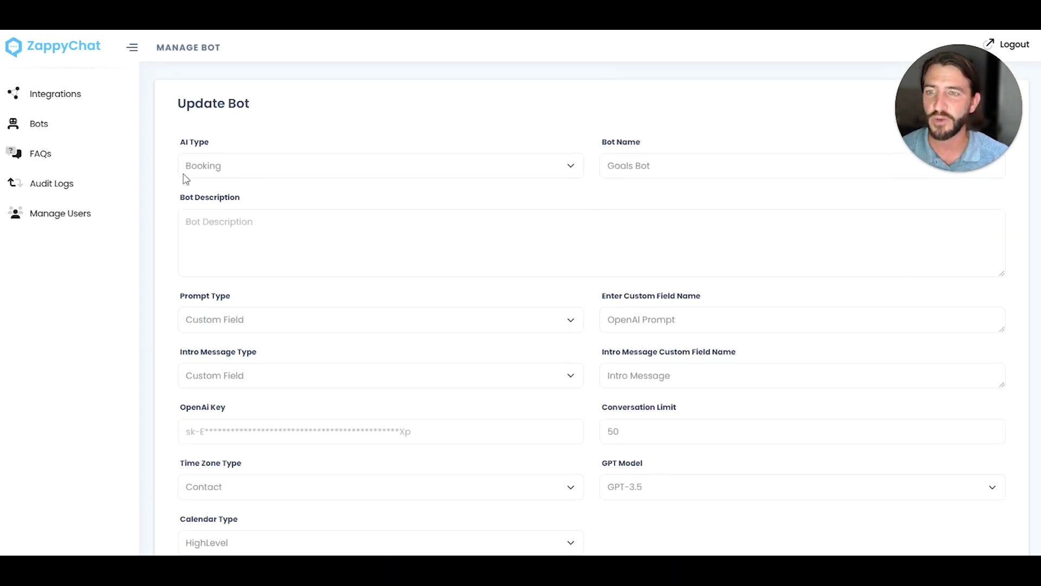
pyautogui.click(69, 129)
pyautogui.click(653, 192)
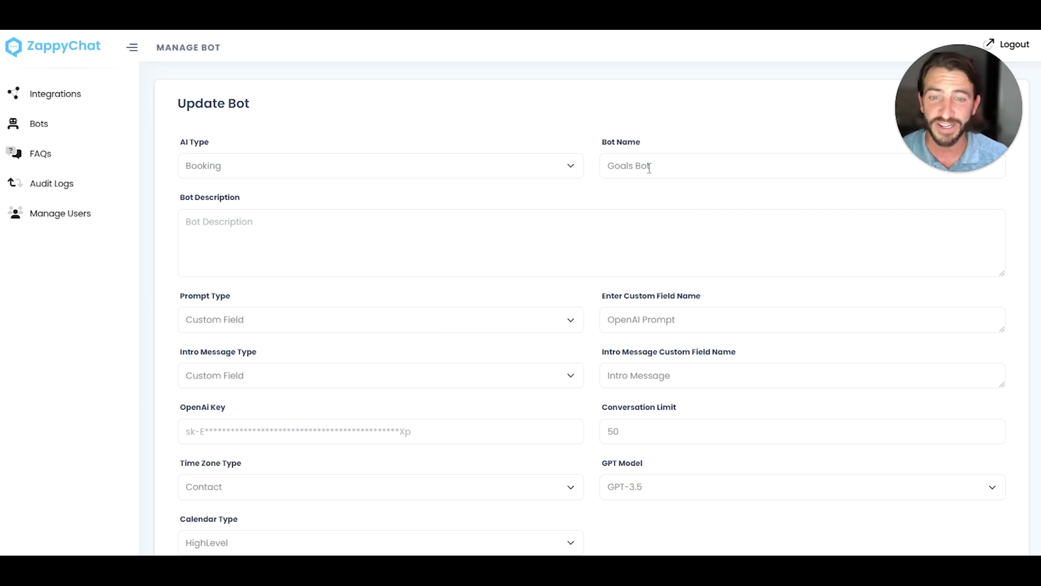
# Add a tag-type goal to the bot and set its tag name to "no clients".
pyautogui.scroll(-3, 693, 218)
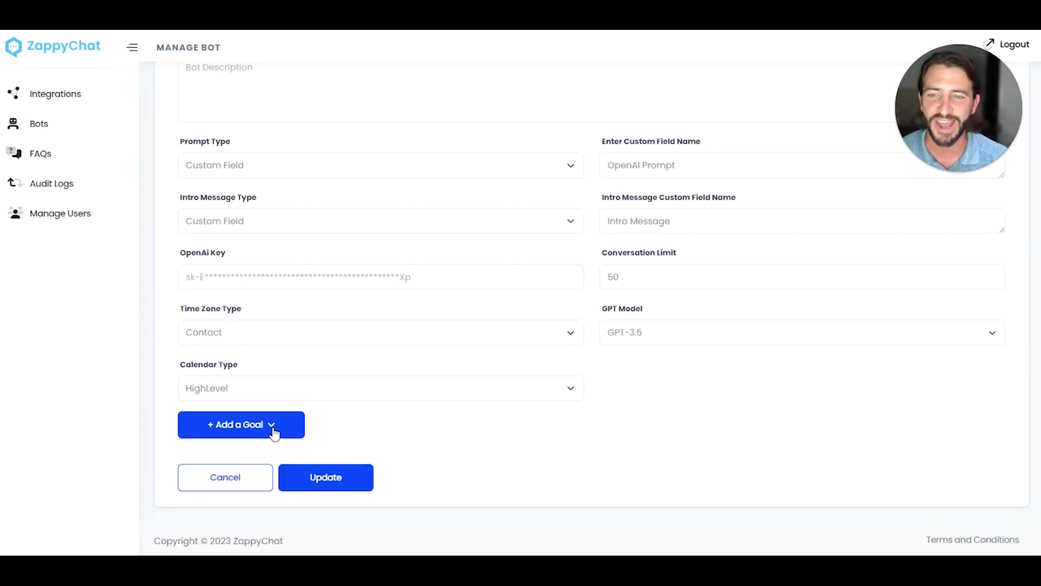
pyautogui.click(274, 432)
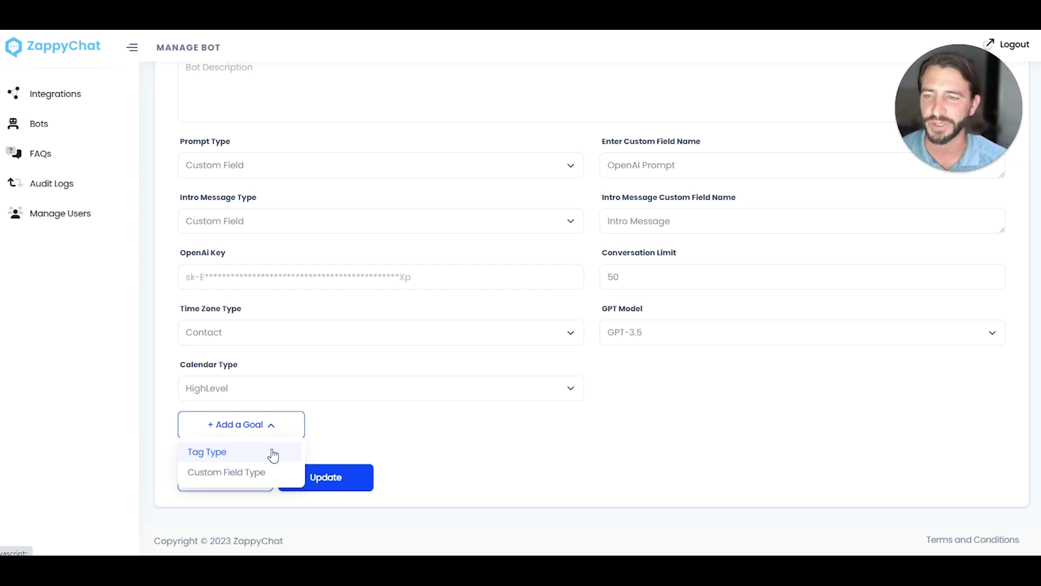
pyautogui.click(273, 456)
pyautogui.scroll(-1, 504, 401)
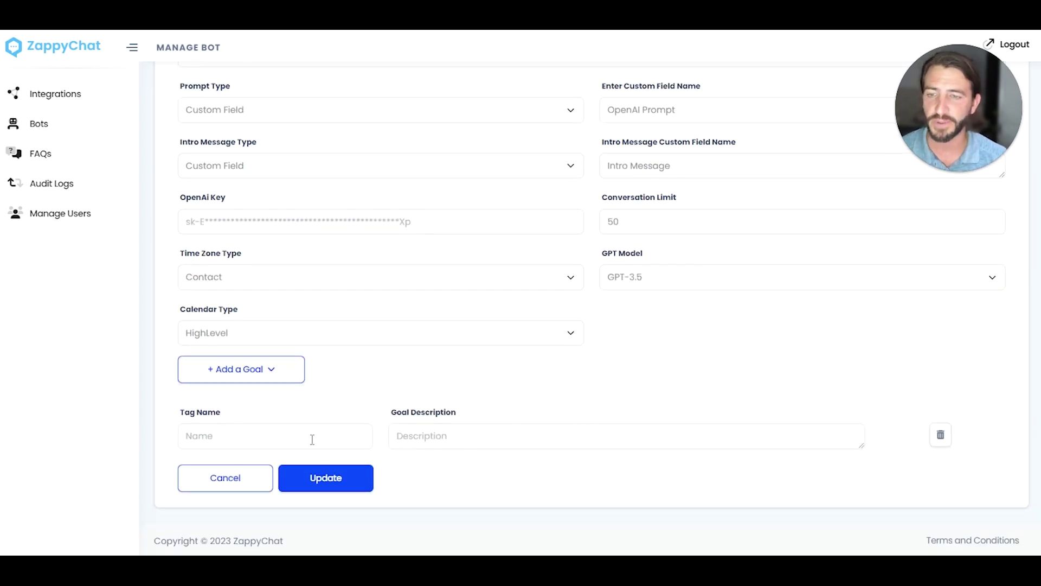
pyautogui.click(284, 441)
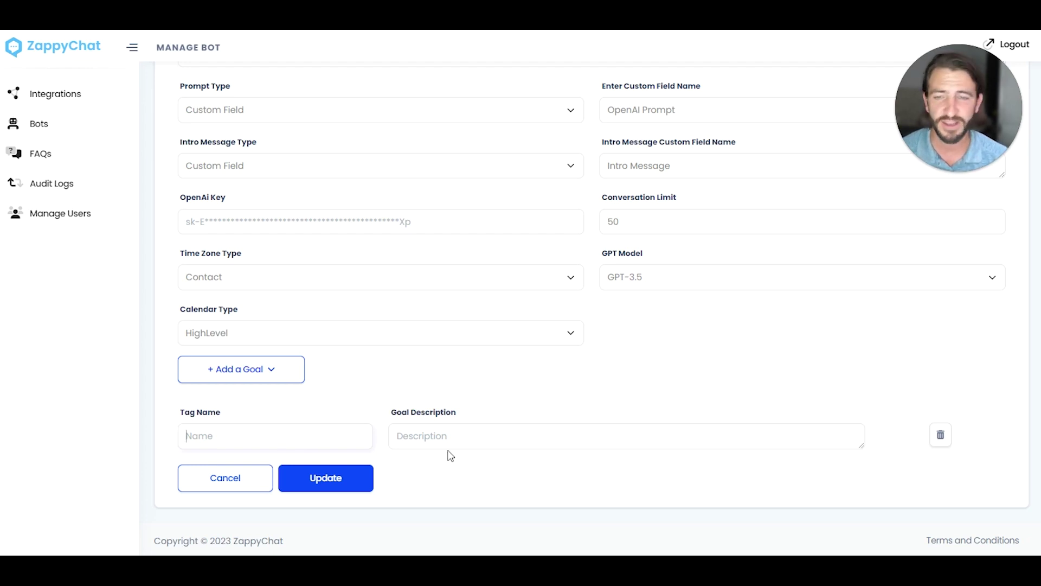
pyautogui.click(536, 450)
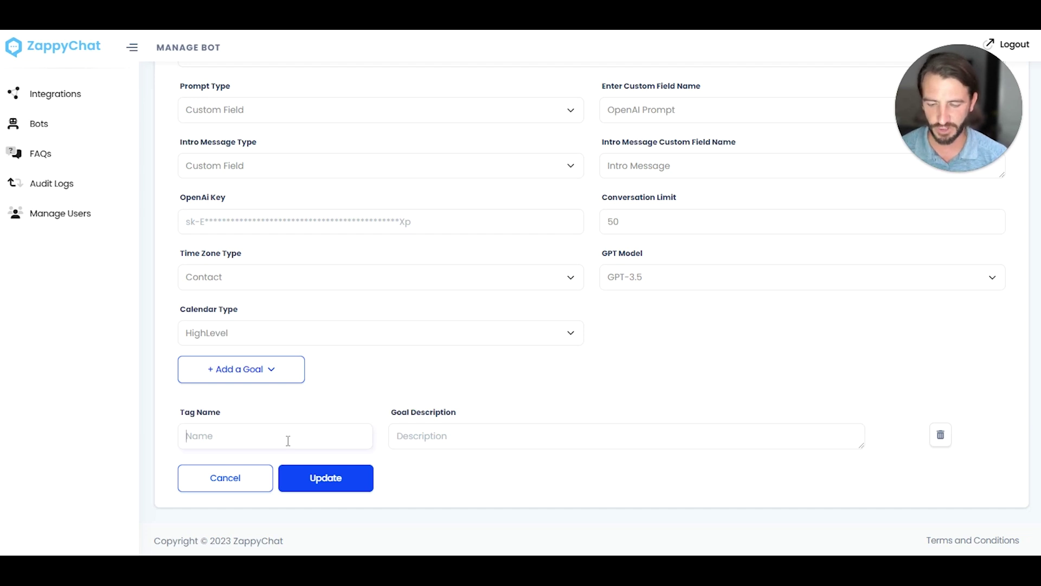
pyautogui.write('no clients')
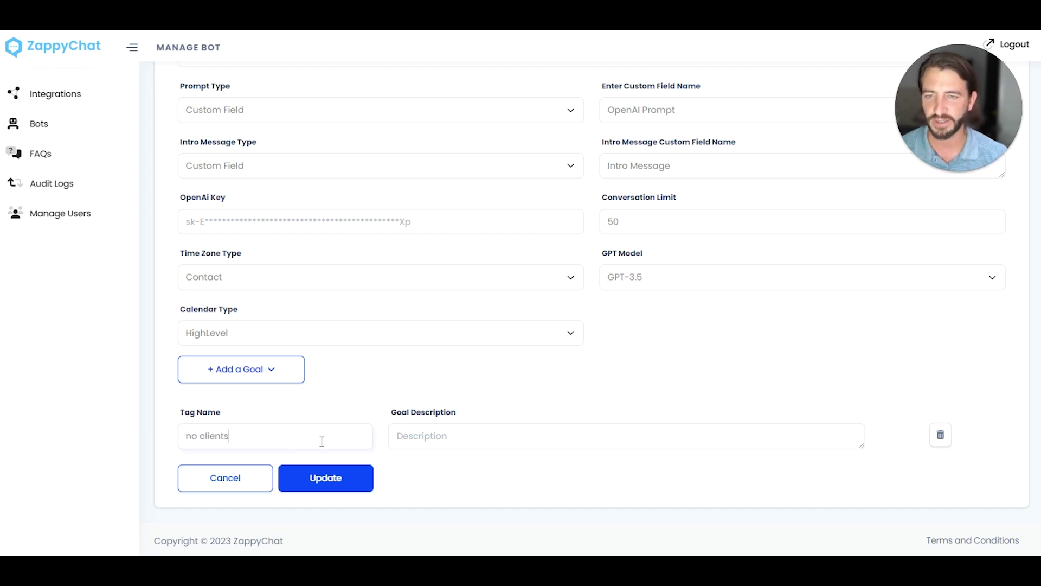
# Enter "The user does not have any clients yet" as the goal description for the "no clients" tag.
pyautogui.click(415, 442)
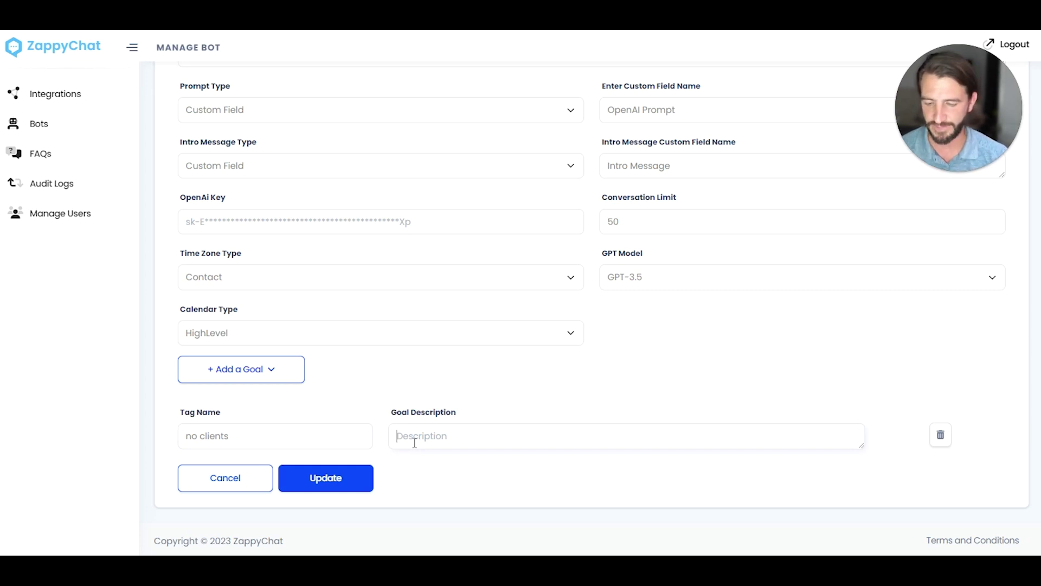
pyautogui.write('The user')
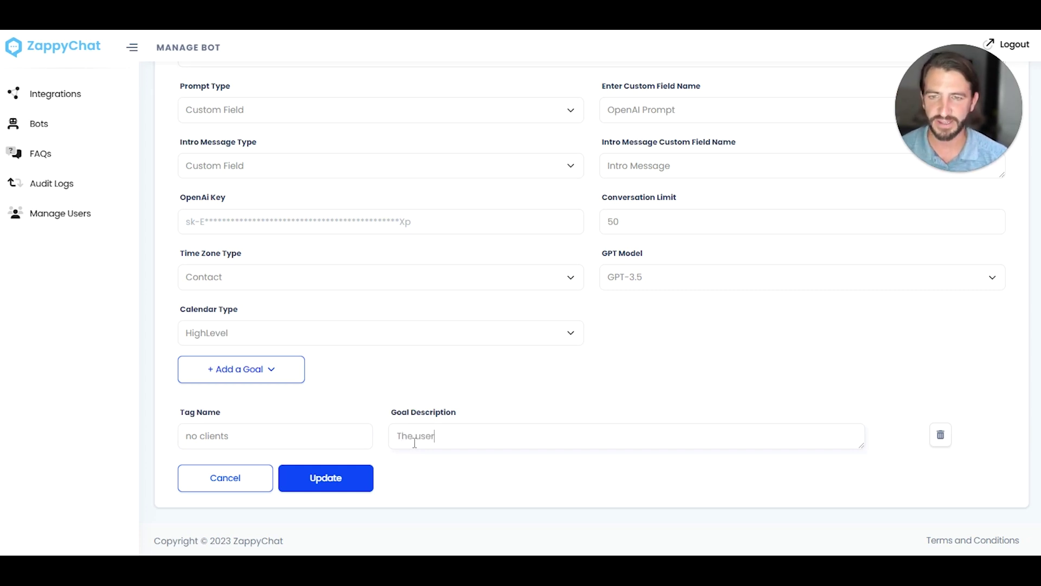
pyautogui.press('BackSpace')
pyautogui.press('BackSpace')
pyautogui.press('BackSpace')
pyautogui.press('BackSpace')
pyautogui.write('u')
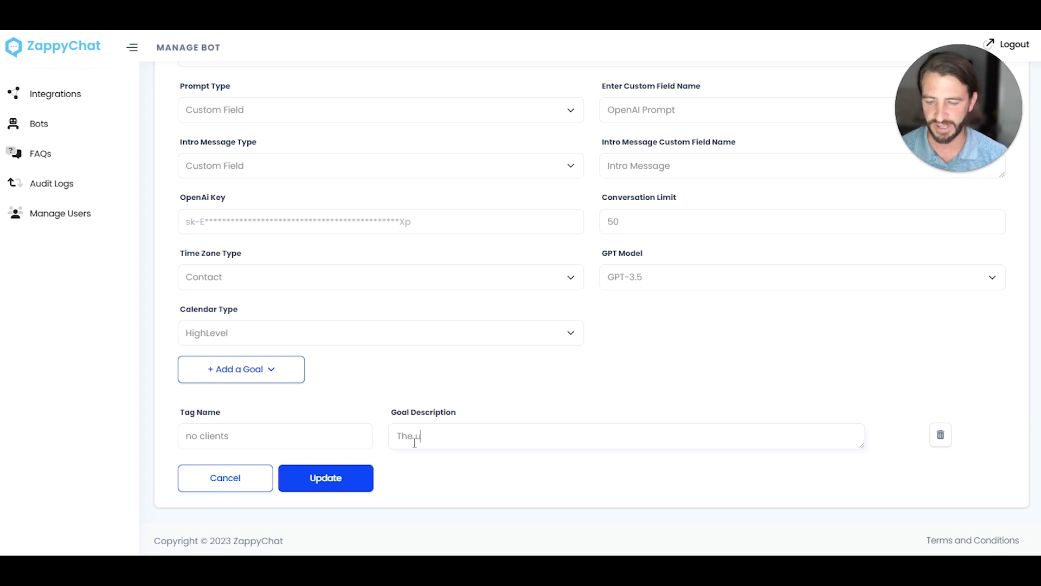
pyautogui.write('ser does ')
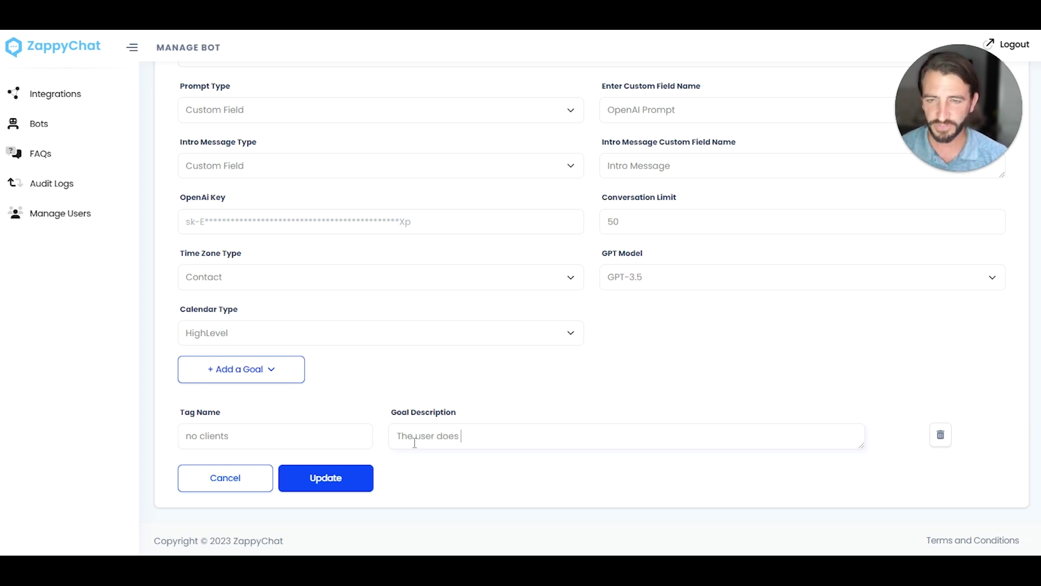
pyautogui.write('not have any clients yet')
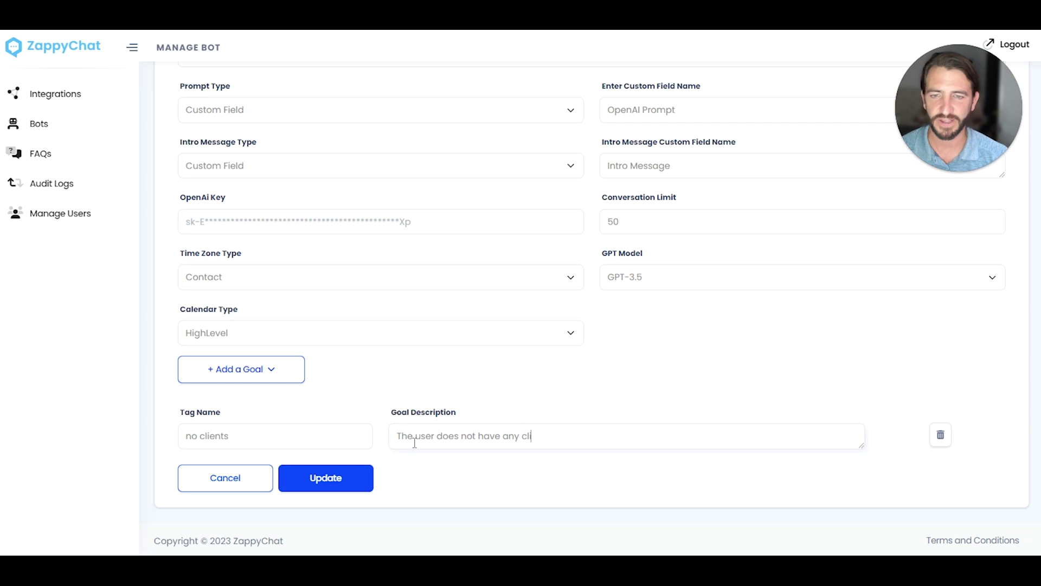
# Add a second tag-type goal with the tag name "1-10 clients".
pyautogui.click(262, 380)
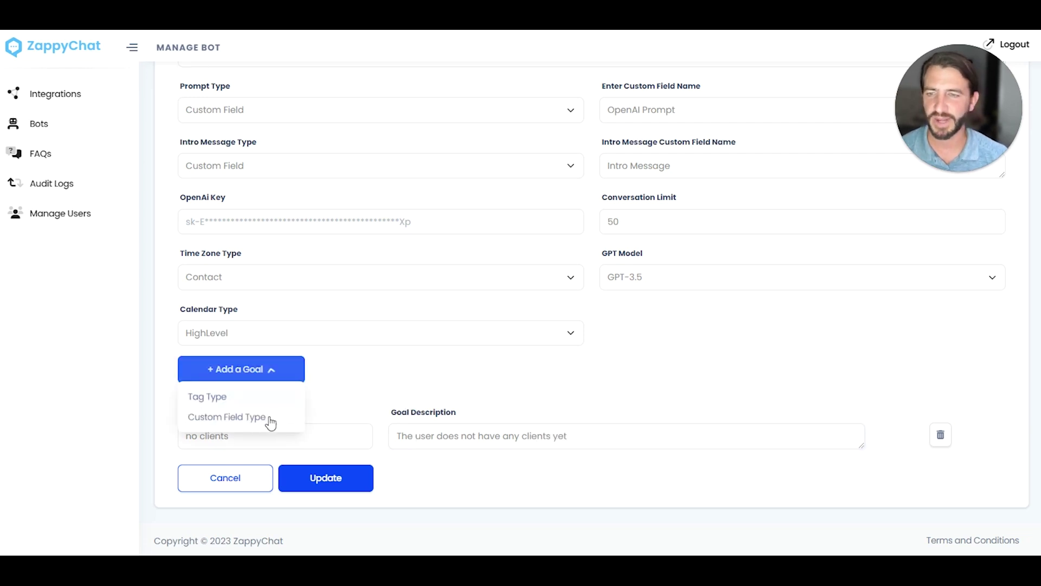
pyautogui.click(234, 400)
pyautogui.scroll(-1, 251, 486)
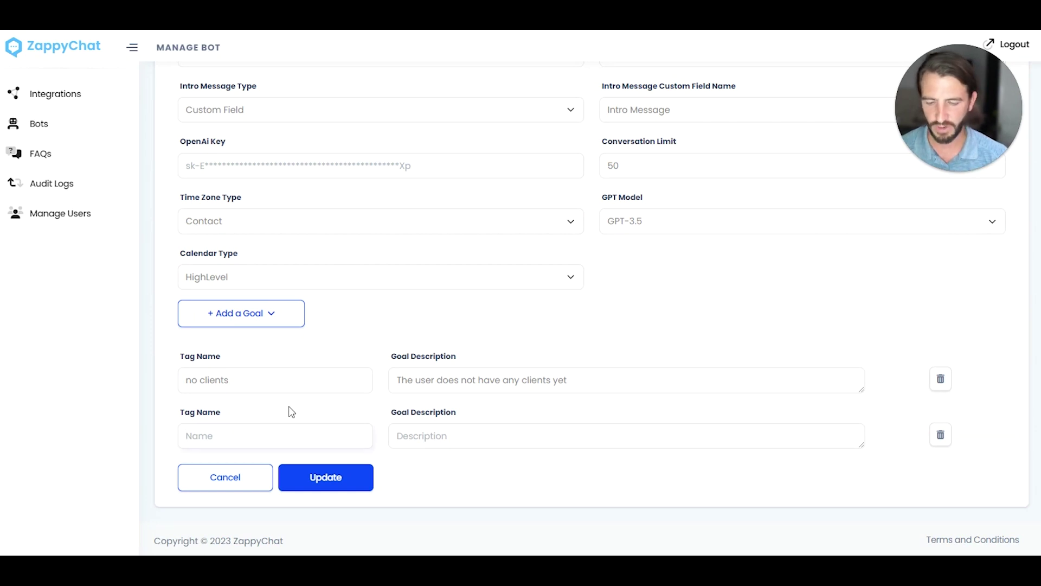
pyautogui.write('1-10 c')
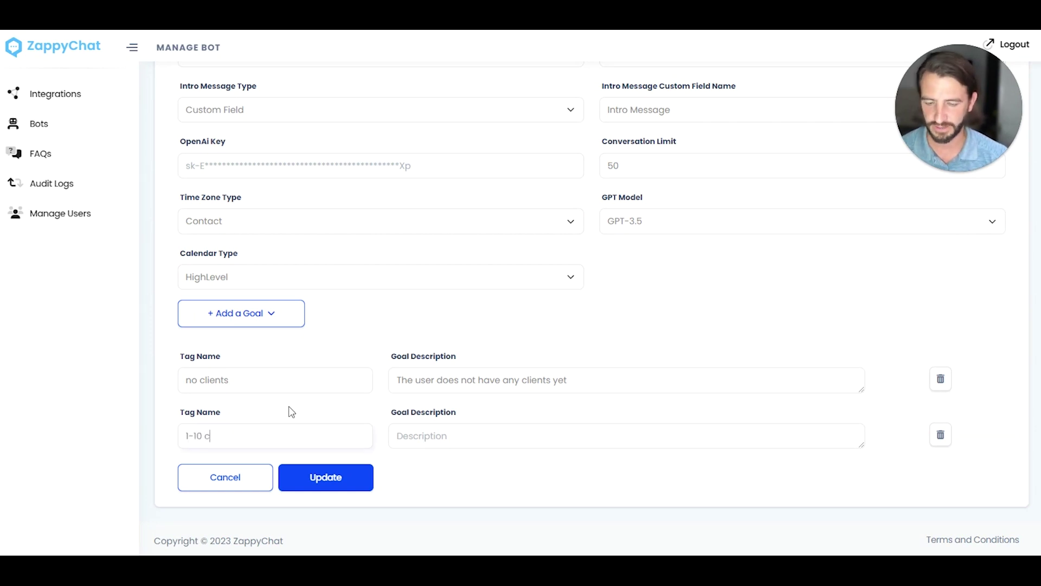
pyautogui.write('lients')
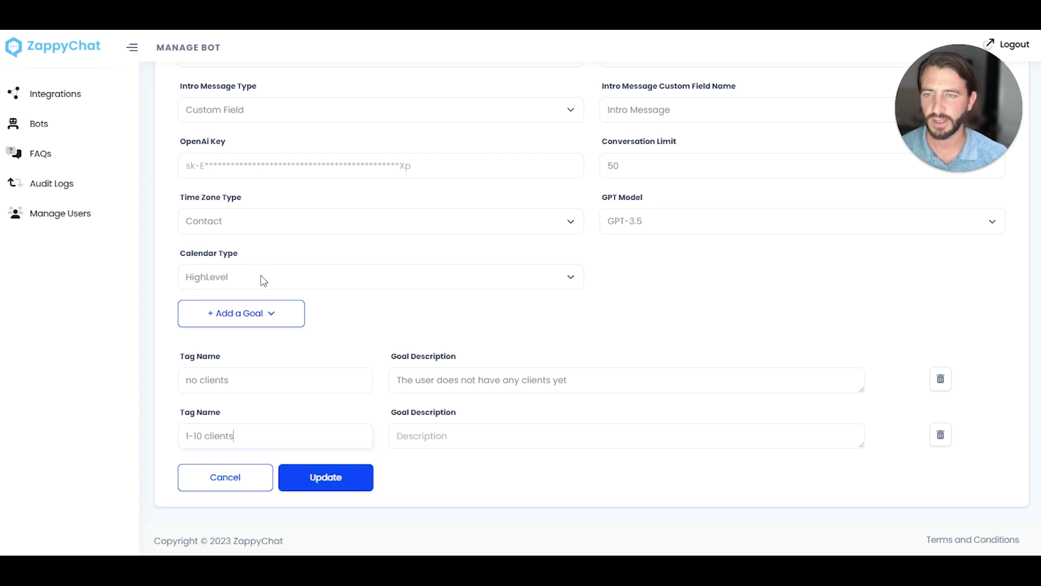
# Add a third tag-type goal with the tag name "10+ clients".
pyautogui.click(262, 314)
pyautogui.click(228, 343)
pyautogui.click(242, 494)
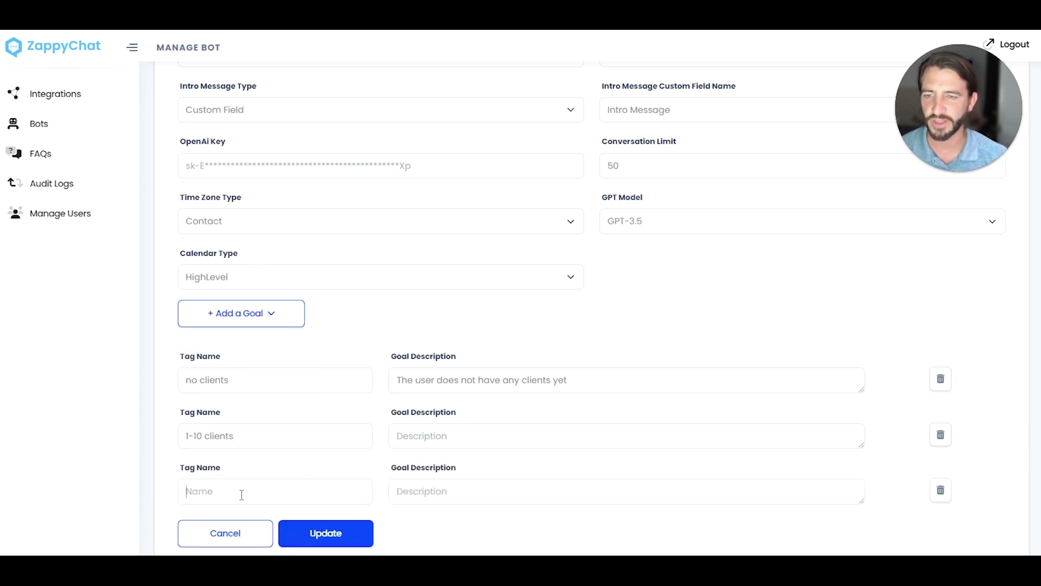
pyautogui.scroll(-1, 321, 429)
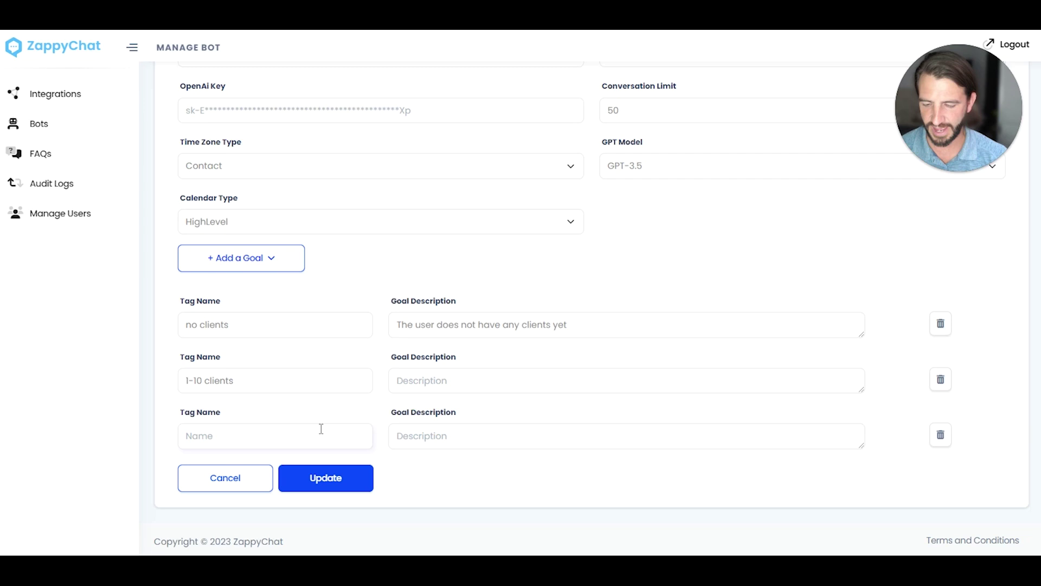
pyautogui.write('10+ clients')
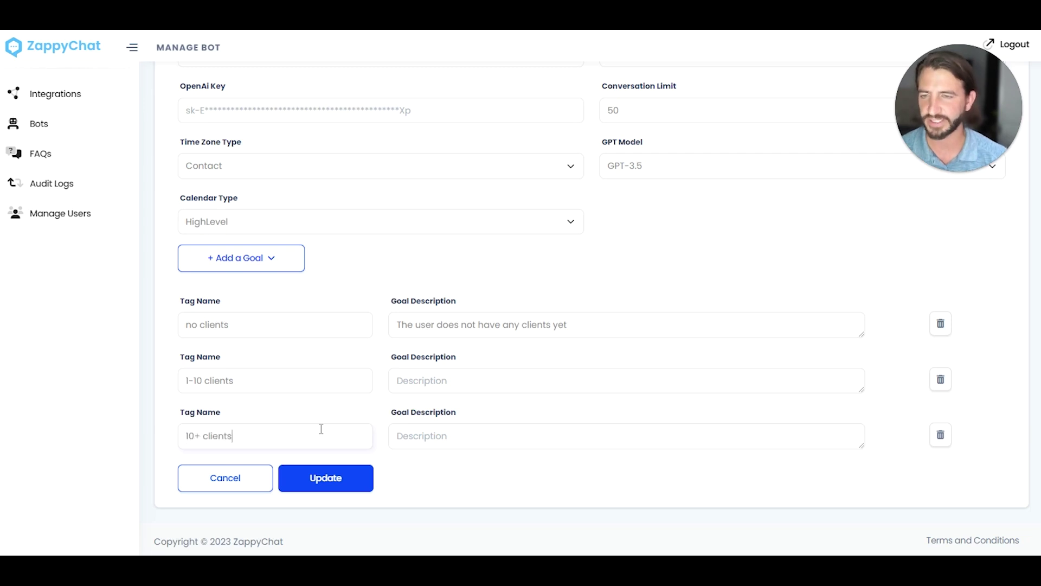
# Describe the "1-10 clients" goal as "The user has between 1 and 10 clients currently".
pyautogui.click(507, 381)
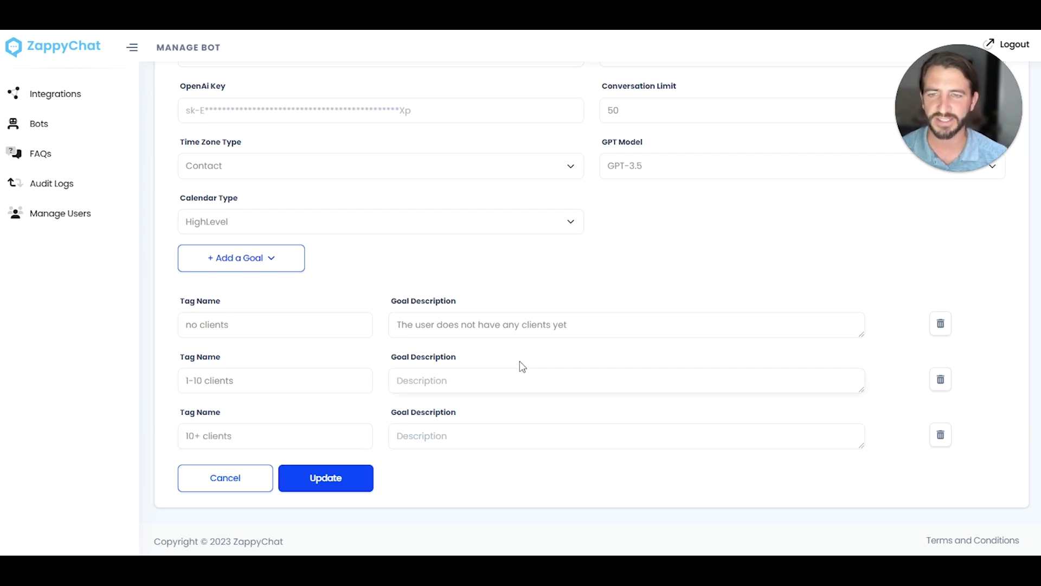
pyautogui.write('The user has')
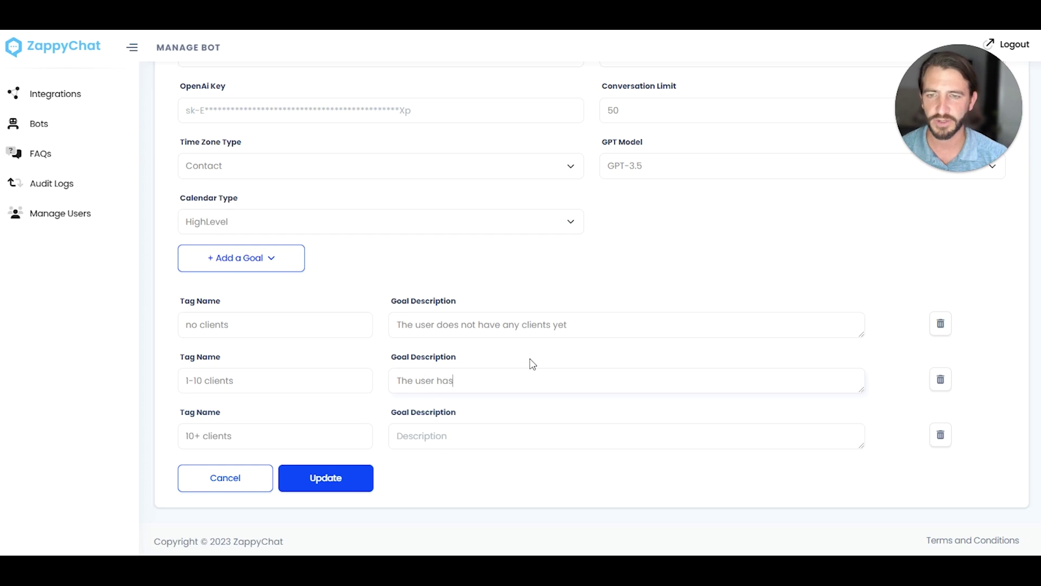
pyautogui.write(' between 1 ')
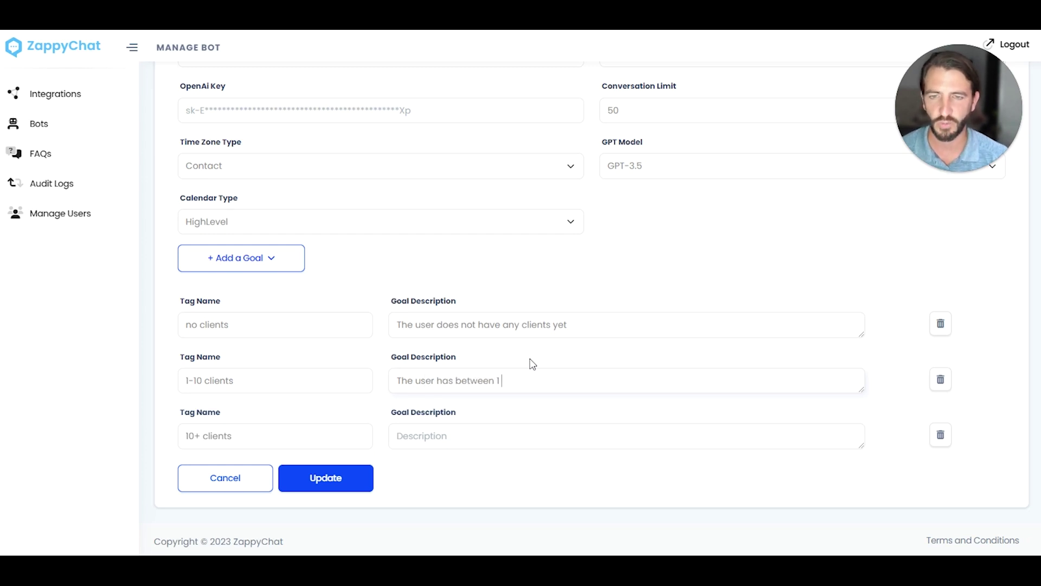
pyautogui.write('and 10 clients')
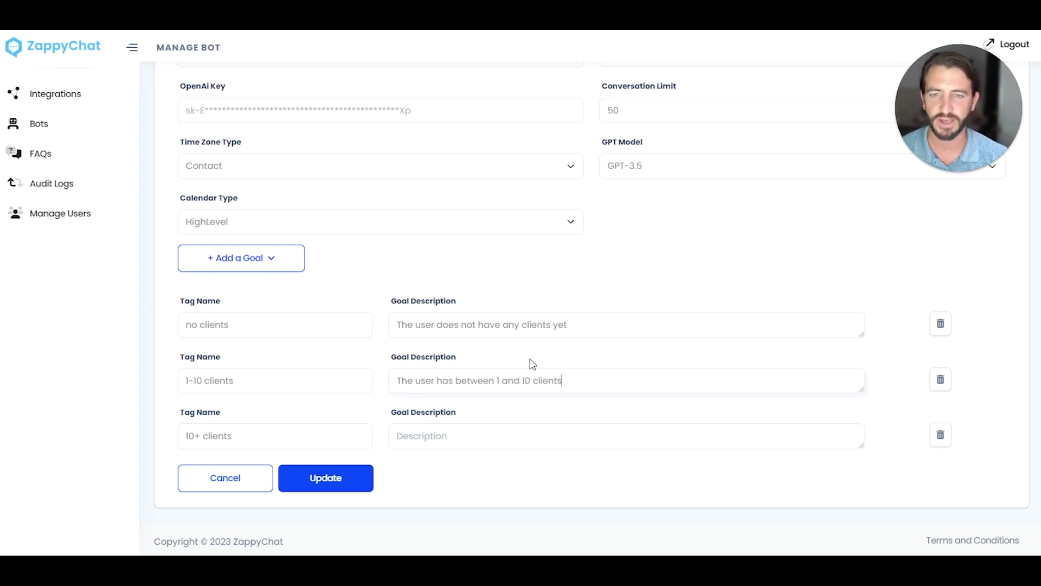
pyautogui.write(' currently')
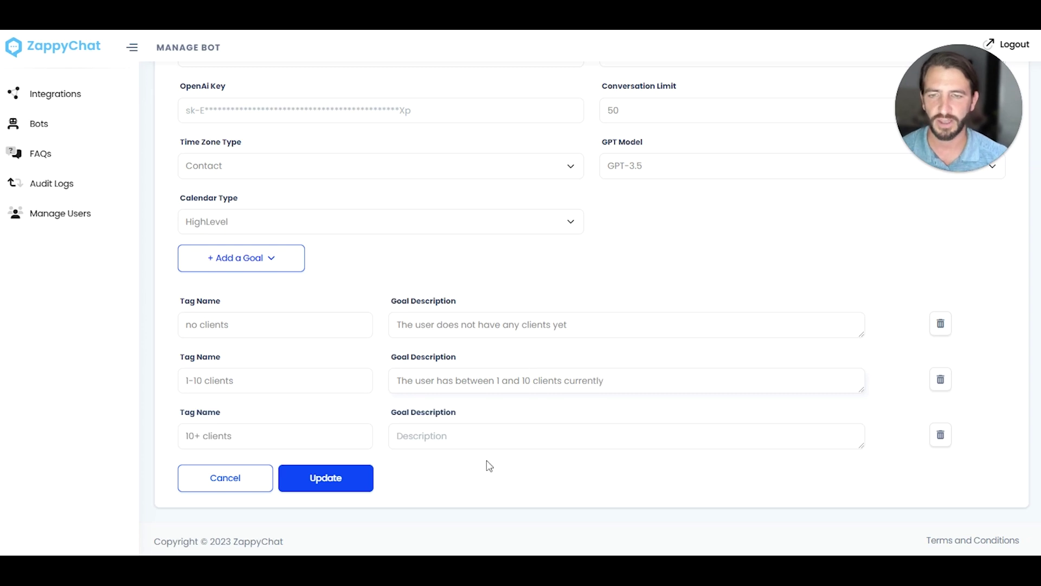
# Describe the "10+ clients" goal as "The user has more than 10 clients".
pyautogui.click(478, 438)
pyautogui.write('The user has')
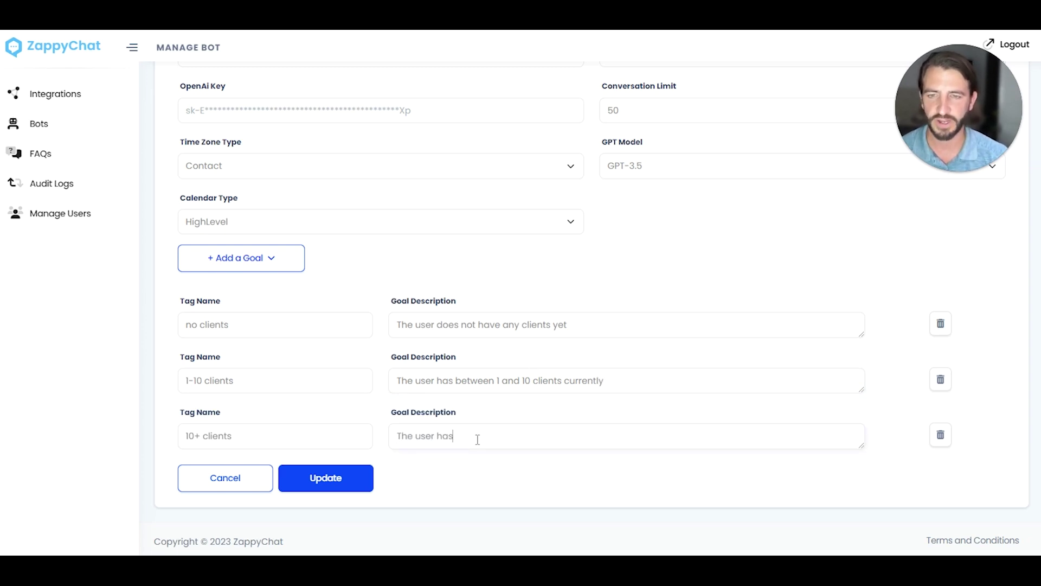
pyautogui.write(' more than 10 ')
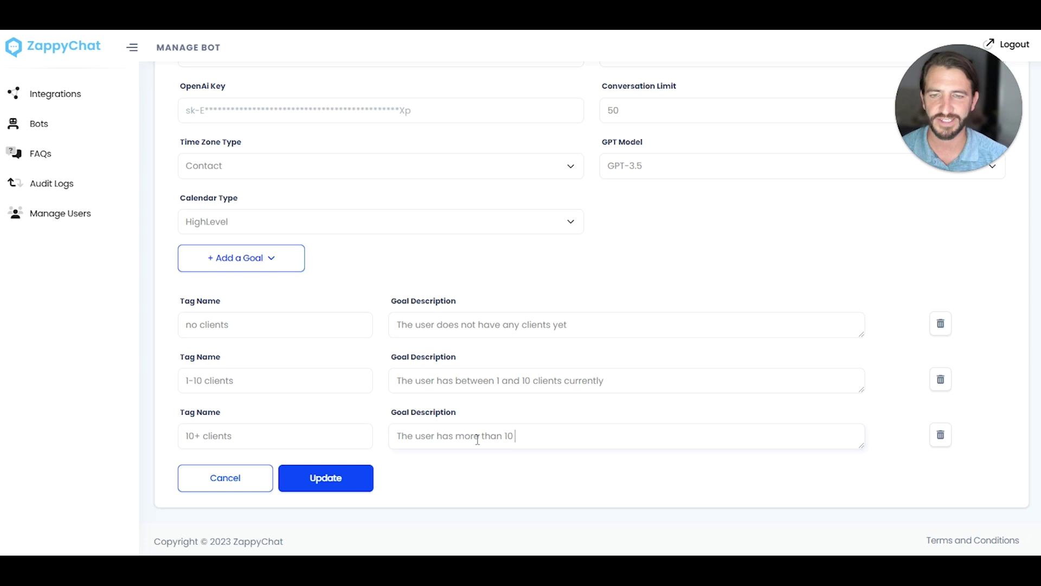
pyautogui.write('clients')
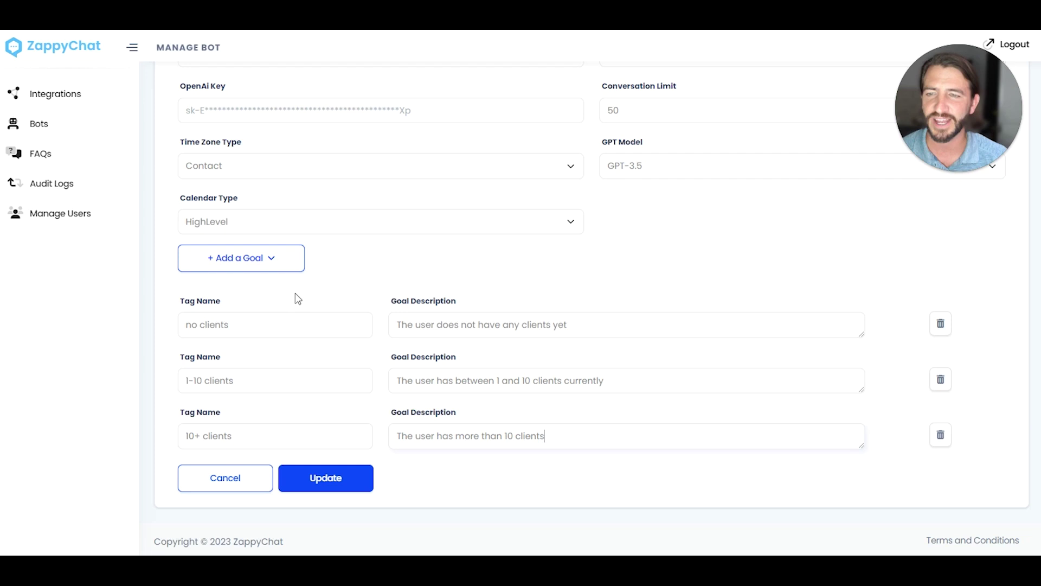
# Add a custom-field goal, check the contact's Niche field name in HighLevel, and set the goal's field name to "Niche" in ZappyChat.
pyautogui.click(234, 267)
pyautogui.click(260, 309)
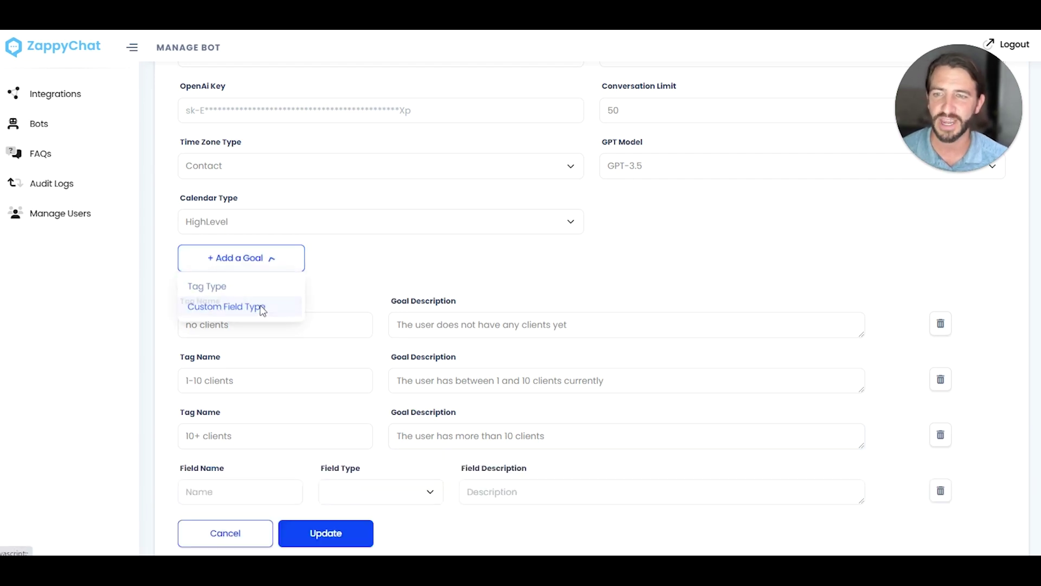
pyautogui.scroll(-1, 412, 325)
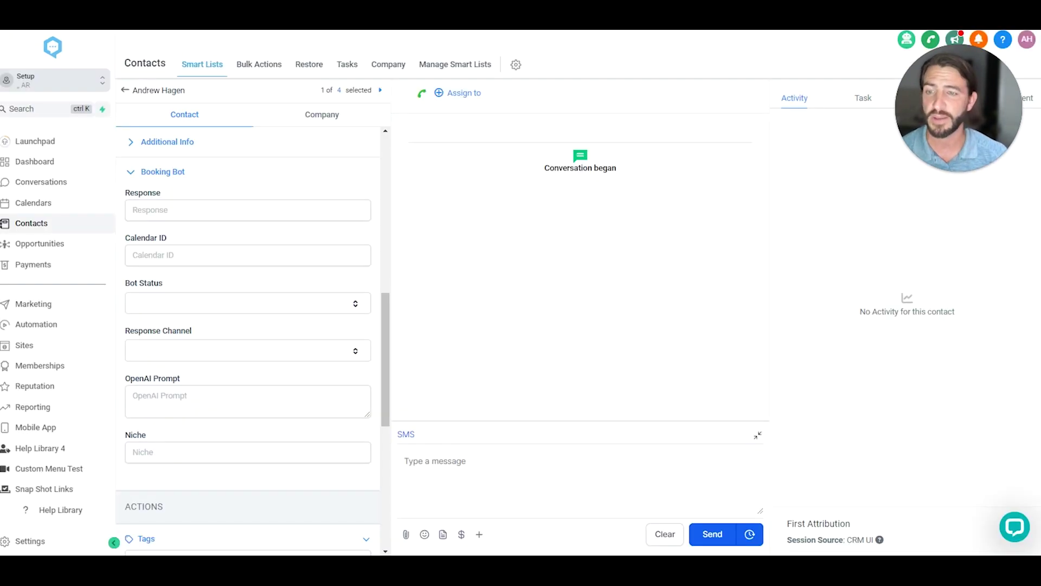
pyautogui.click(266, 452)
pyautogui.moveTo(124, 439); pyautogui.dragTo(151, 441)
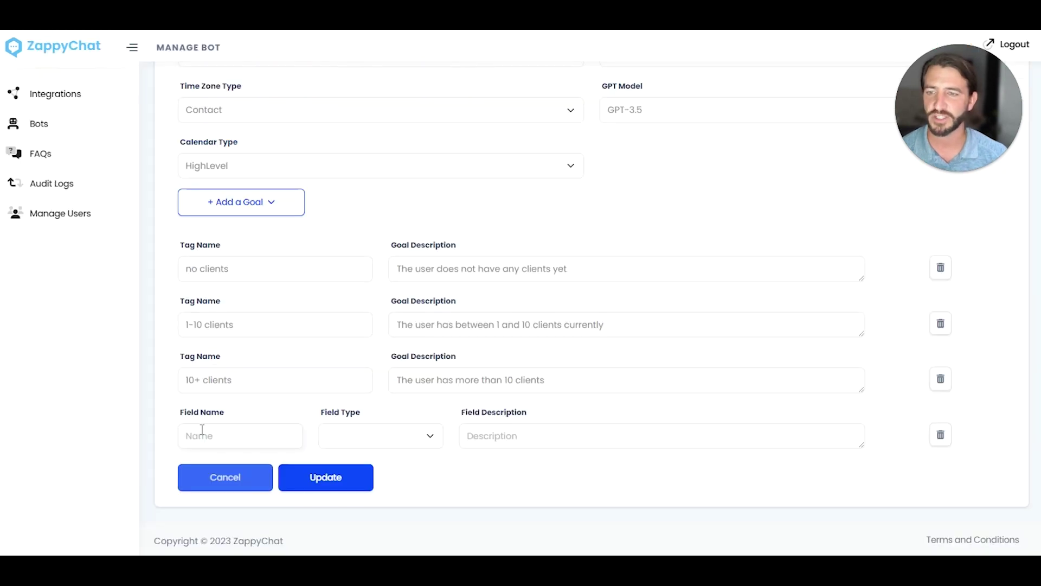
pyautogui.click(217, 437)
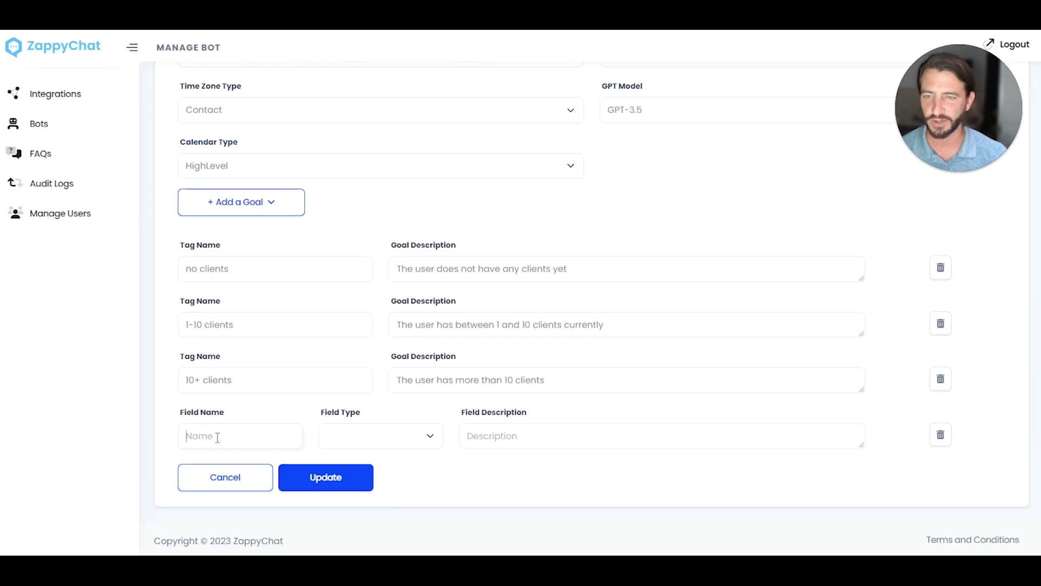
pyautogui.write('Niche')
pyautogui.click(383, 442)
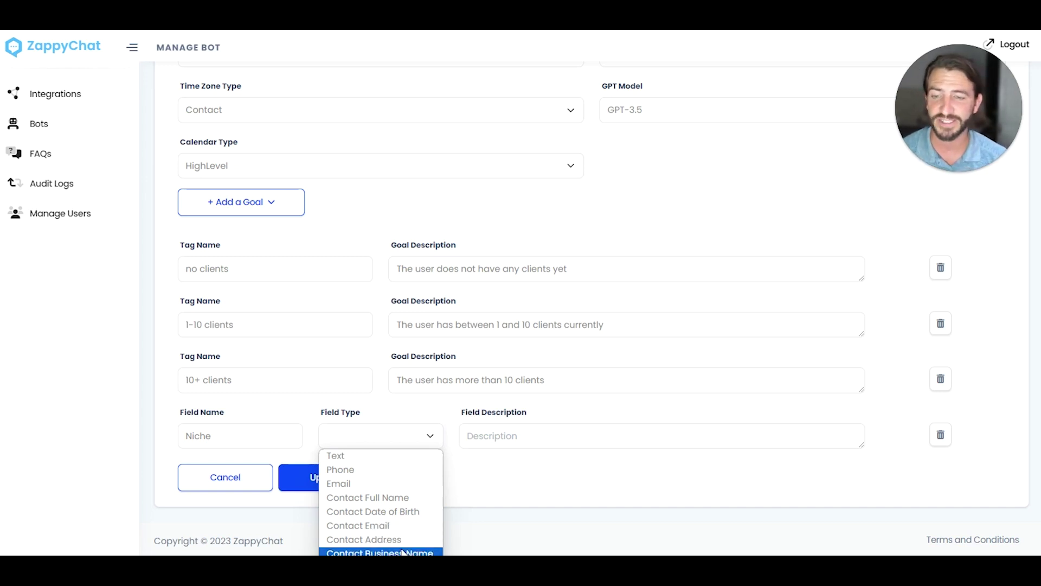
pyautogui.click(247, 203)
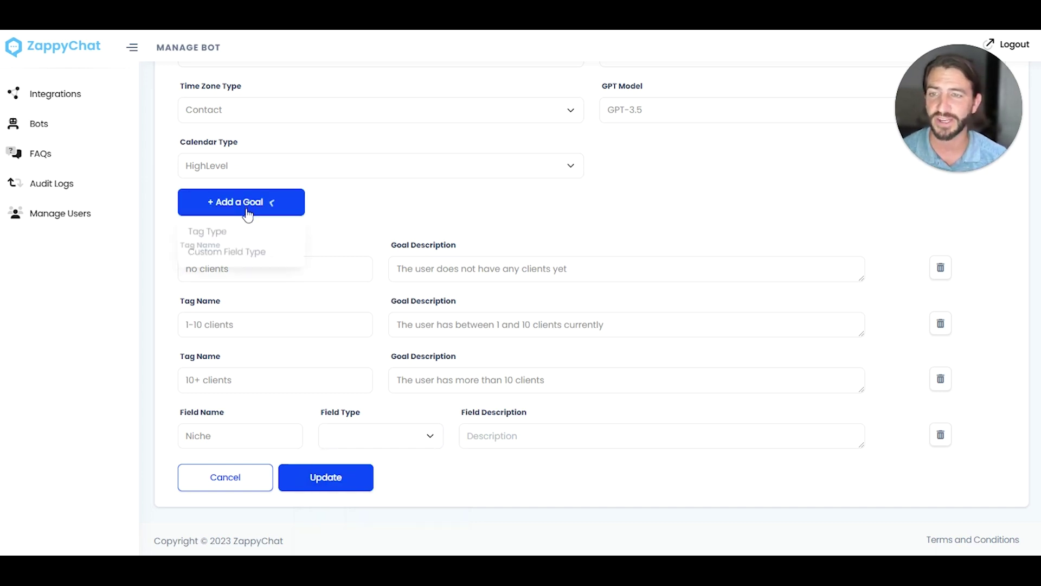
pyautogui.click(251, 250)
pyautogui.click(389, 437)
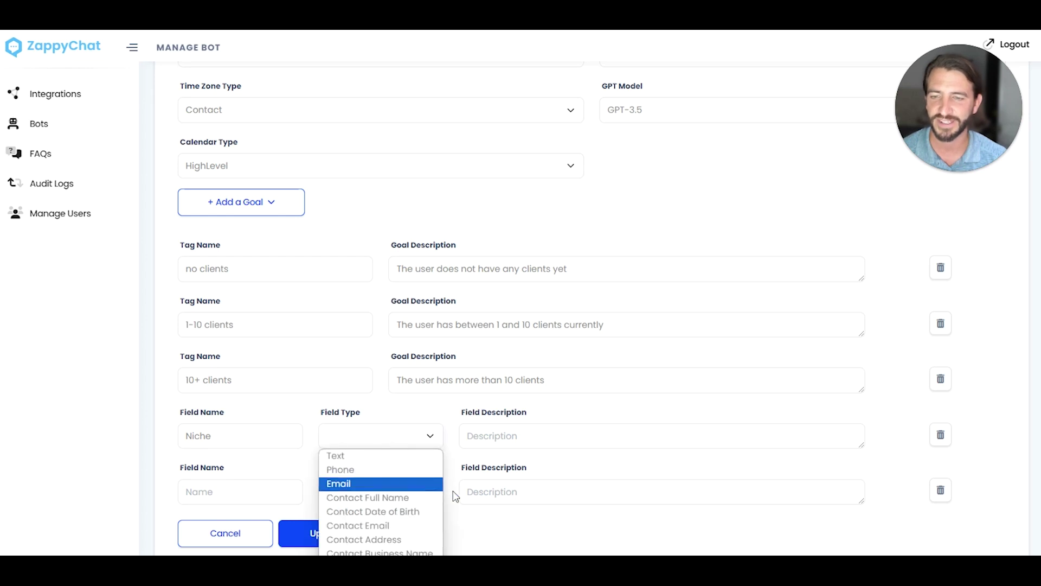
pyautogui.scroll(-1, 413, 488)
pyautogui.click(373, 390)
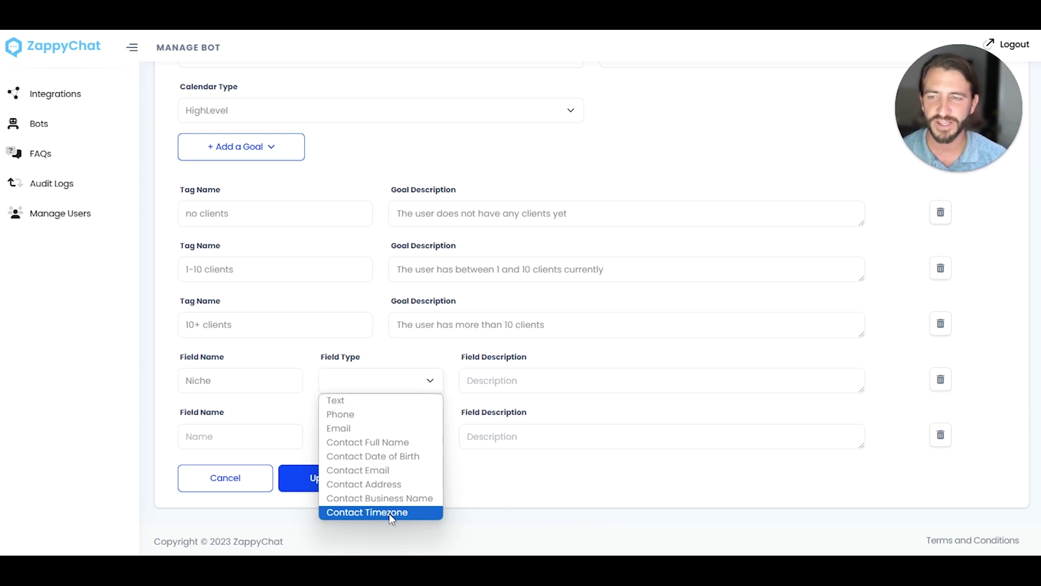
pyautogui.click(806, 488)
pyautogui.click(940, 435)
# Set the Niche goal's field type to Text with the description "The niche or industry that the user works in", and save the bot.
pyautogui.click(364, 438)
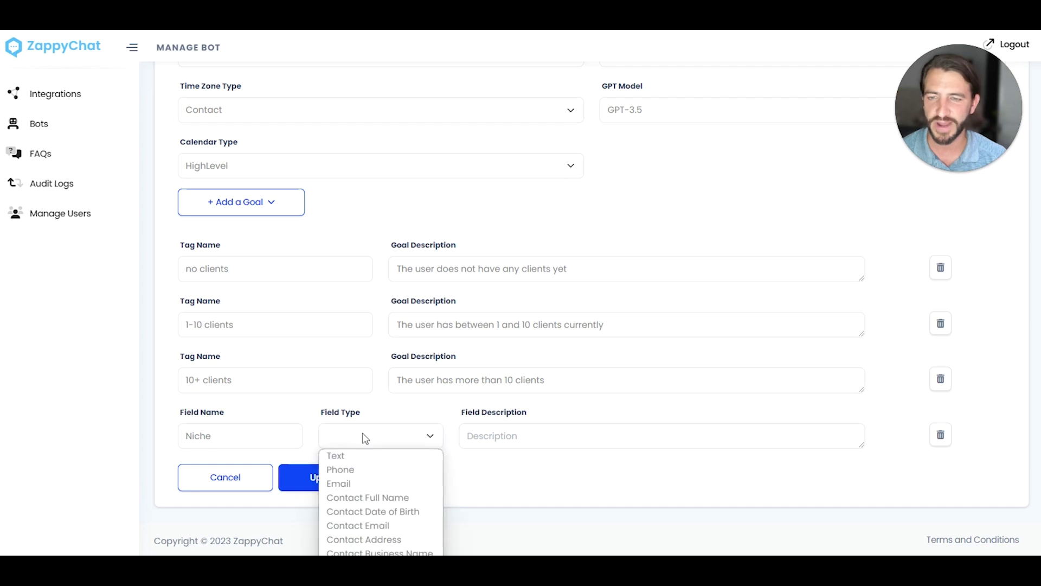
pyautogui.click(388, 454)
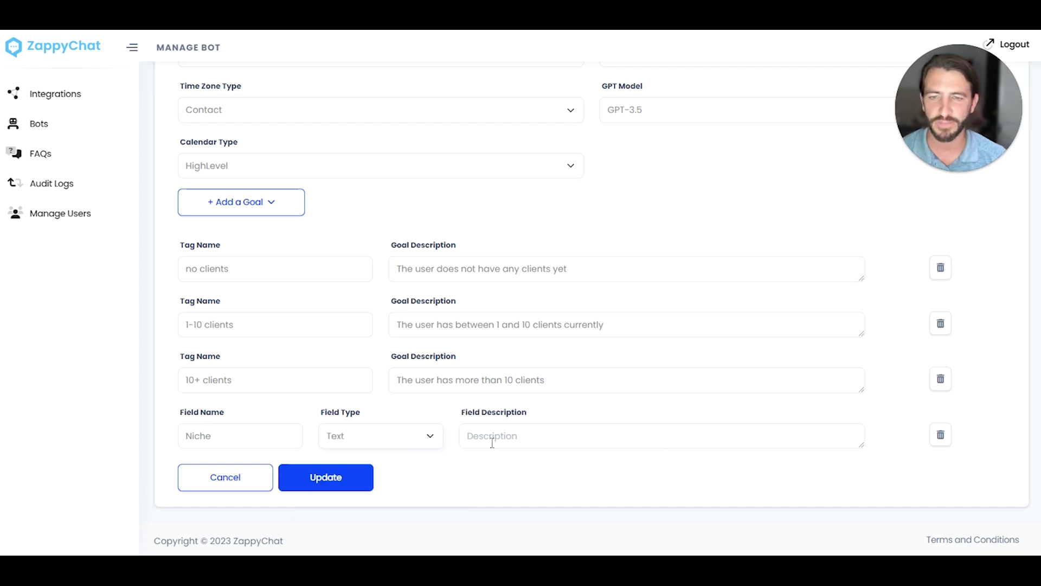
pyautogui.click(514, 435)
pyautogui.write('The ')
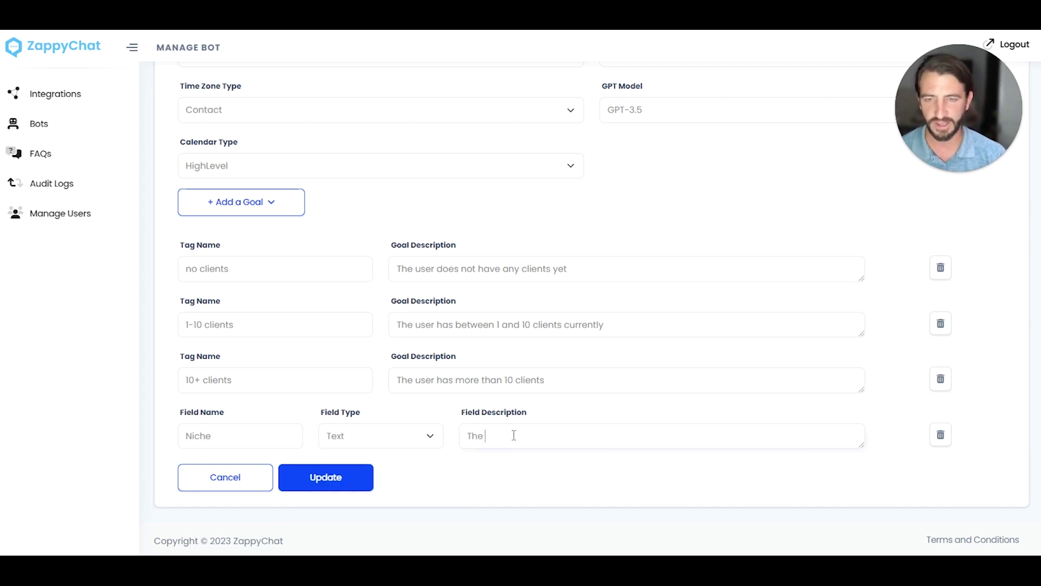
pyautogui.write('niche or ind')
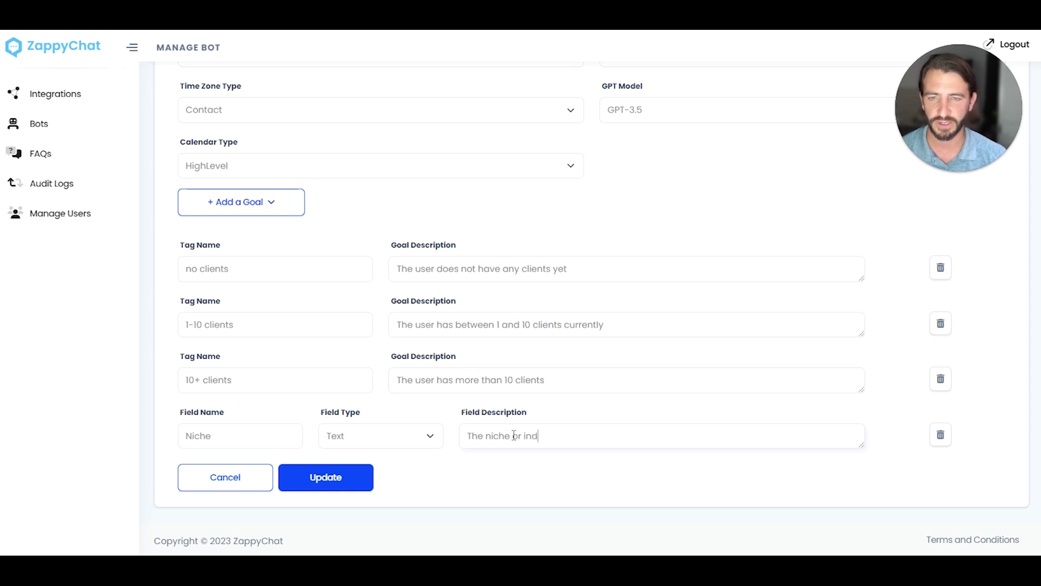
pyautogui.write('ustry that the ')
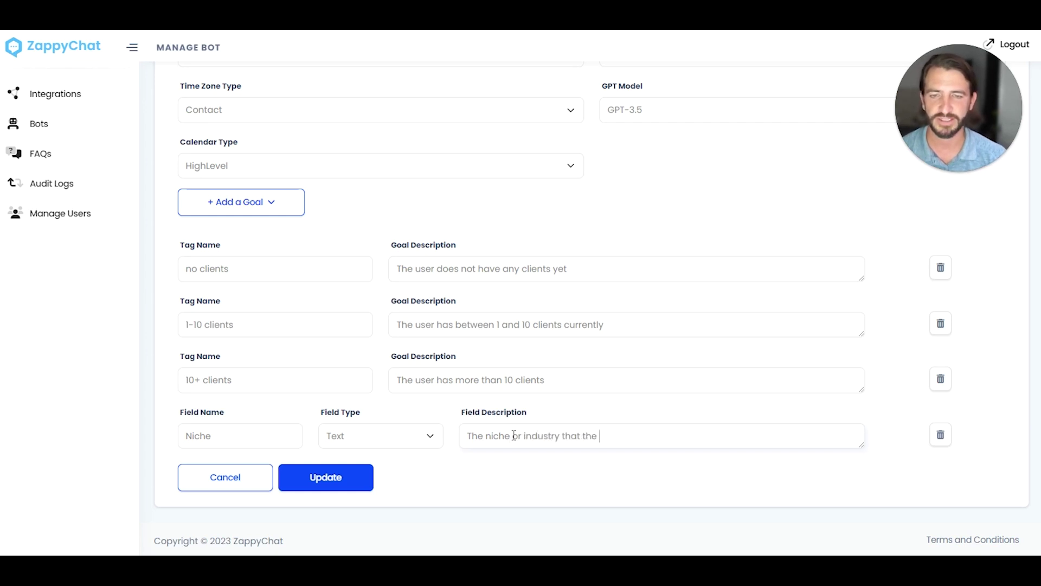
pyautogui.write('user works in')
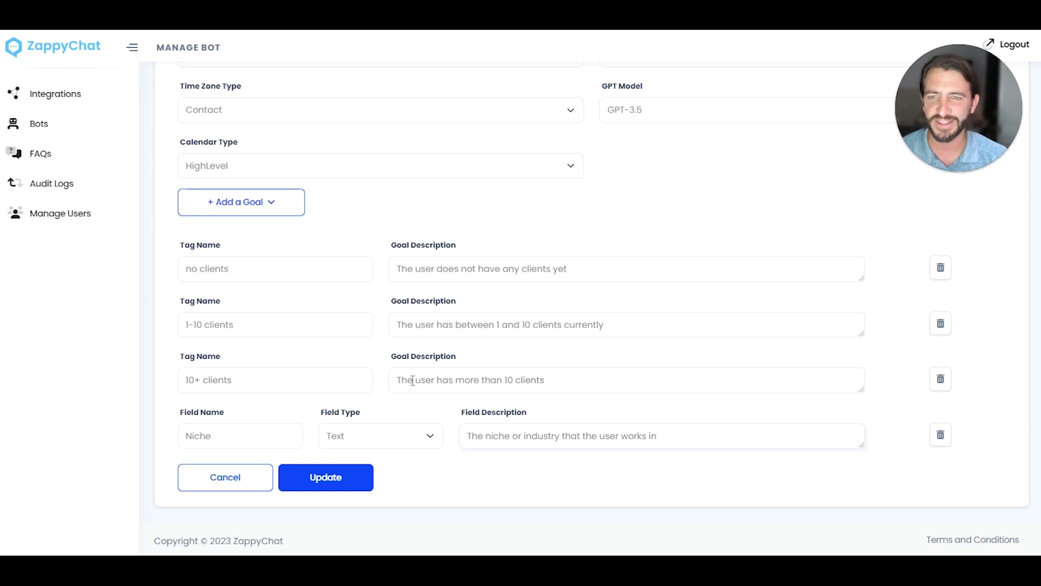
pyautogui.click(571, 268)
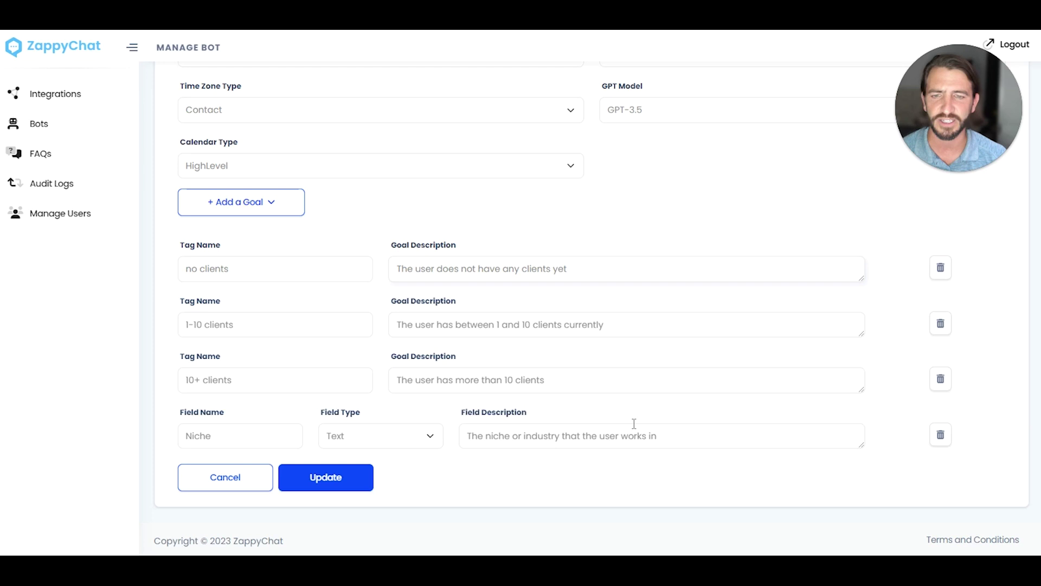
pyautogui.click(332, 482)
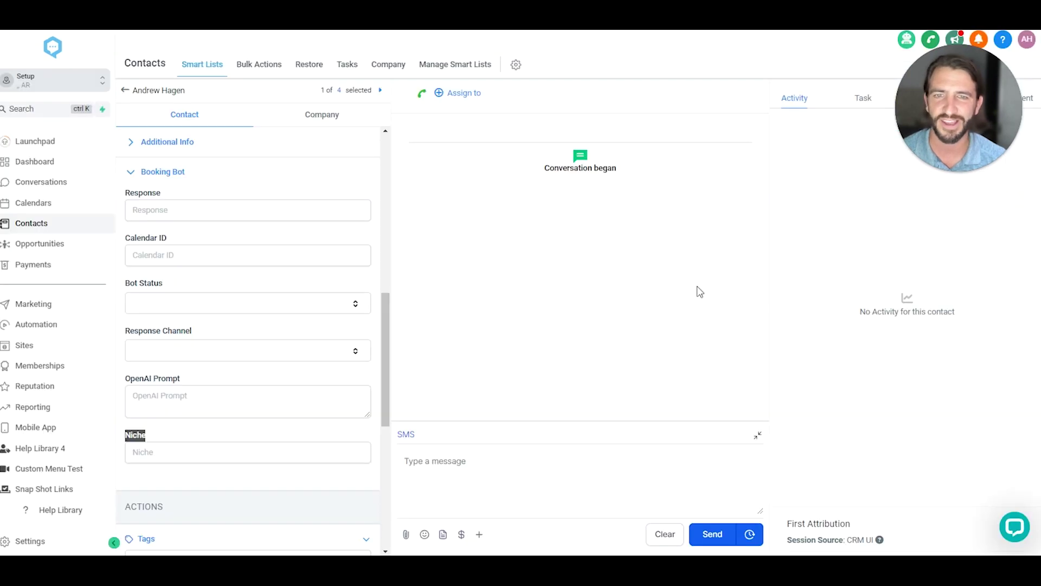
# Switch to the contact in HighLevel and send it the SMS "{{custom_values.intro_message}}".
pyautogui.click(698, 292)
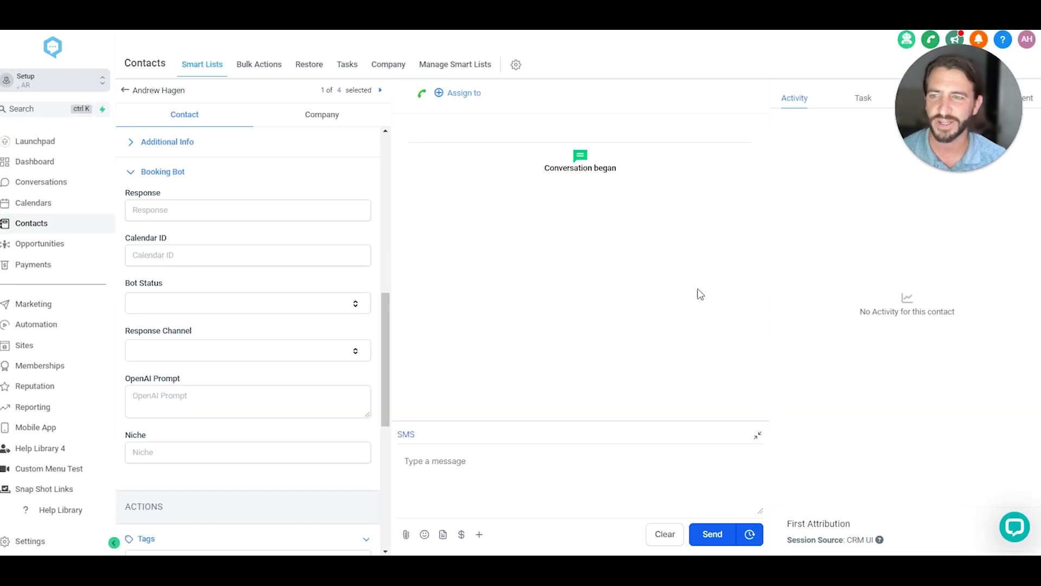
pyautogui.click(589, 484)
pyautogui.write('{{custom')
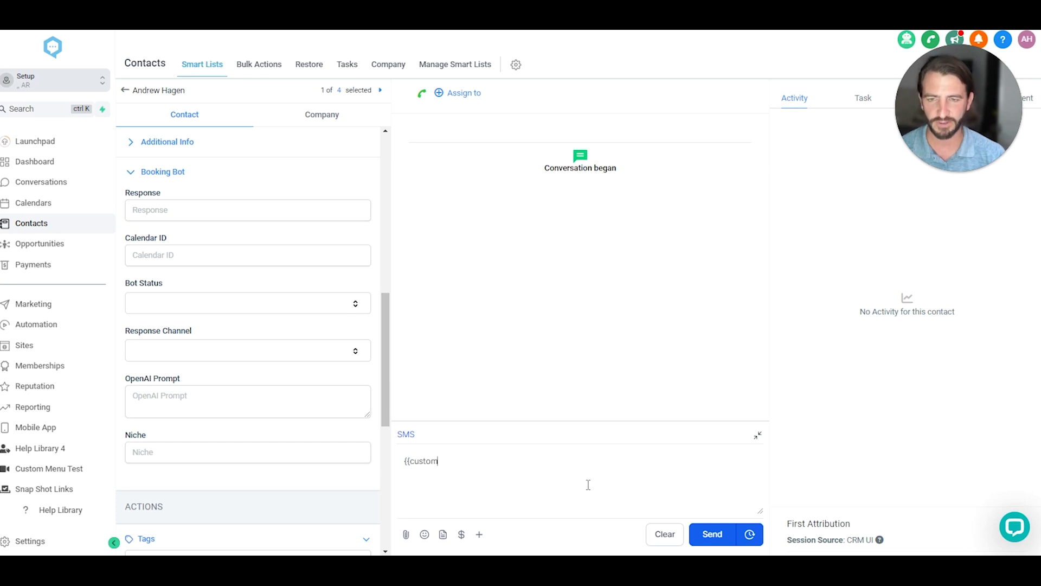
pyautogui.write('_values')
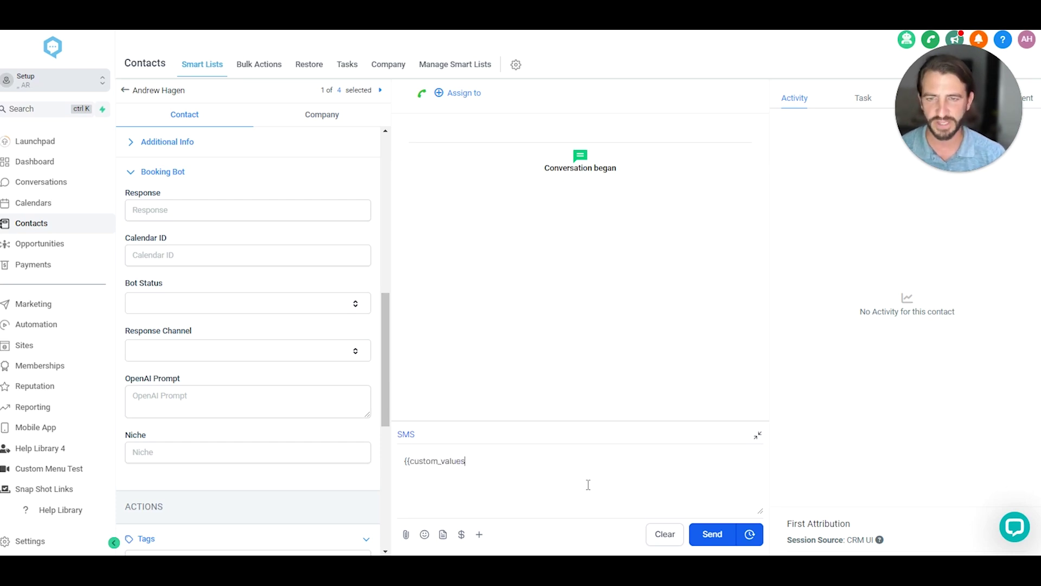
pyautogui.write('.intro_mess')
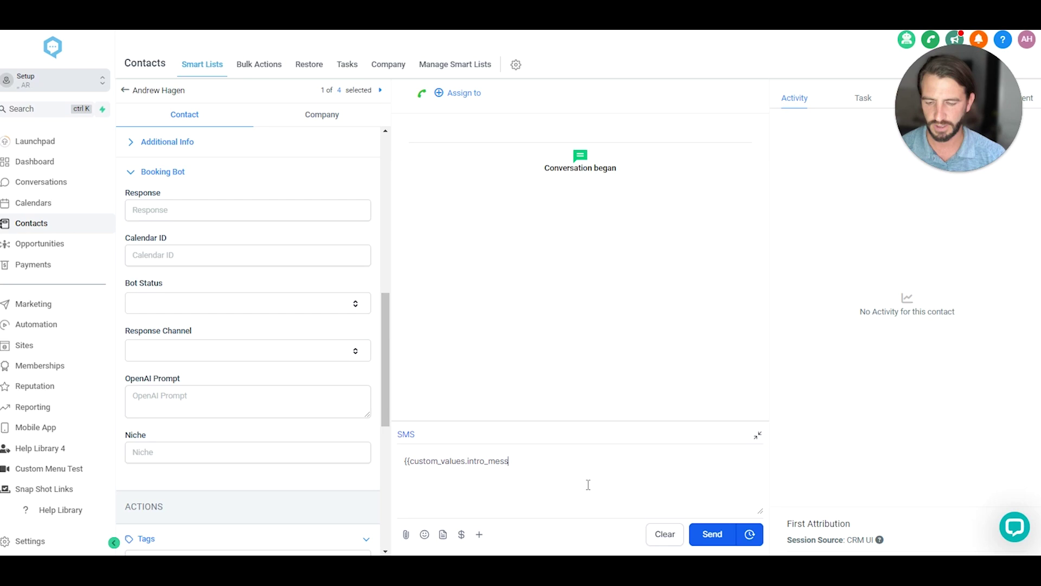
pyautogui.write('age}}')
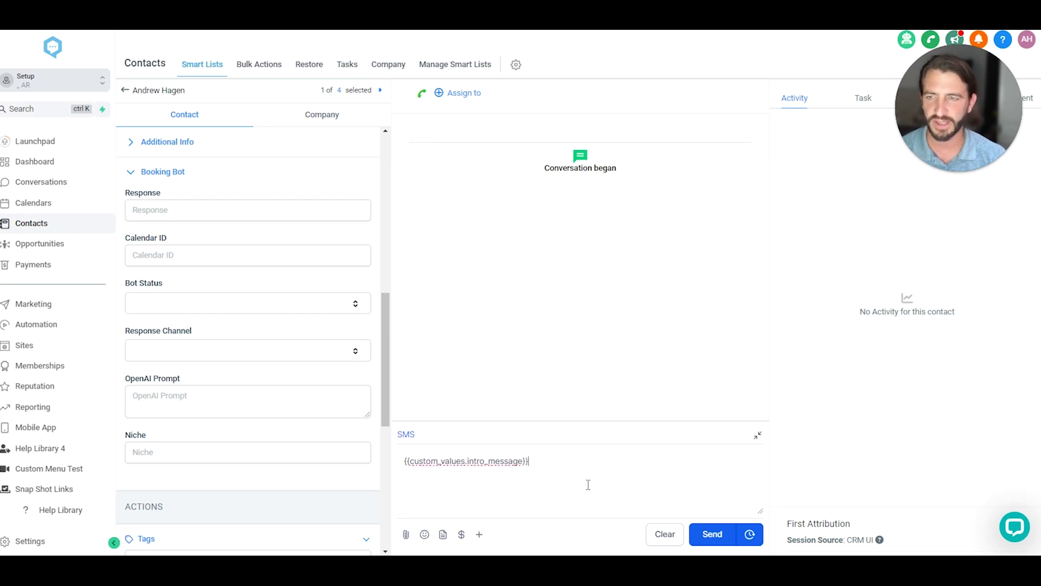
pyautogui.press('Return')
# Set the contact's Bot Status to Bot and save the contact.
pyautogui.click(285, 307)
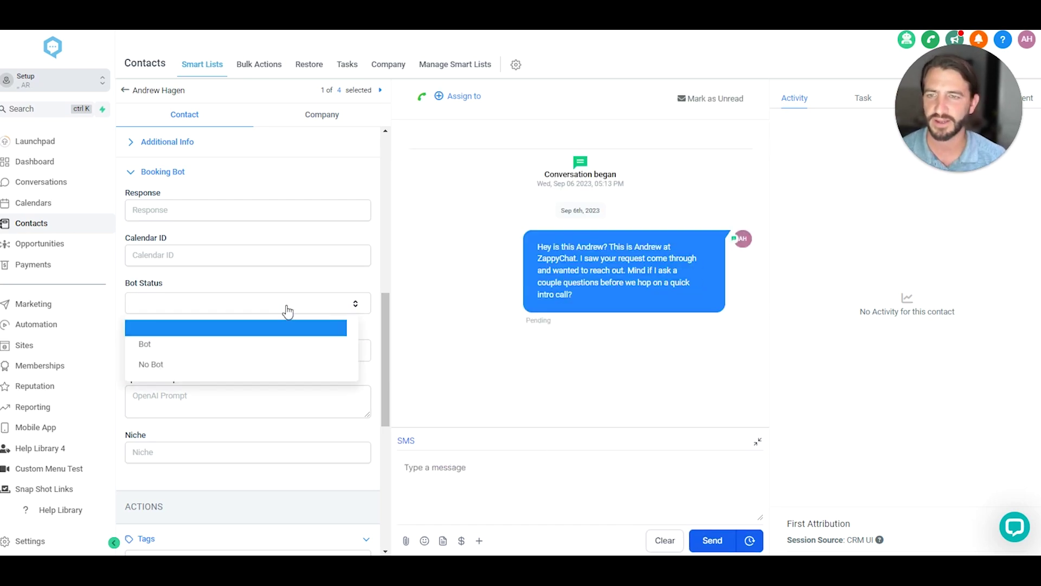
pyautogui.click(259, 347)
pyautogui.click(357, 539)
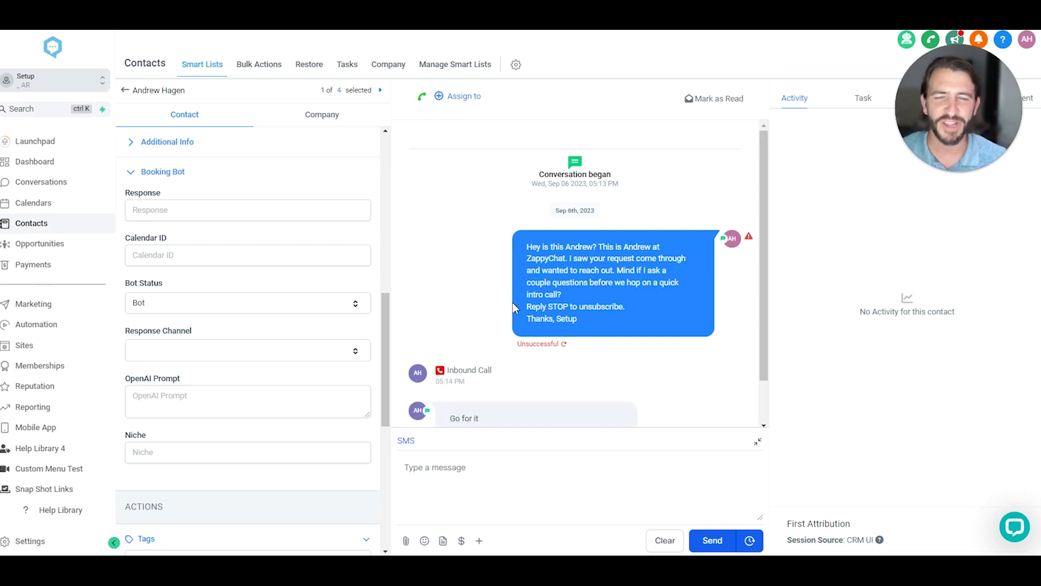
# Follow the bot's SMS conversation with the contact and compare it with the contact's Niche field and tags.
pyautogui.scroll(-1, 596, 295)
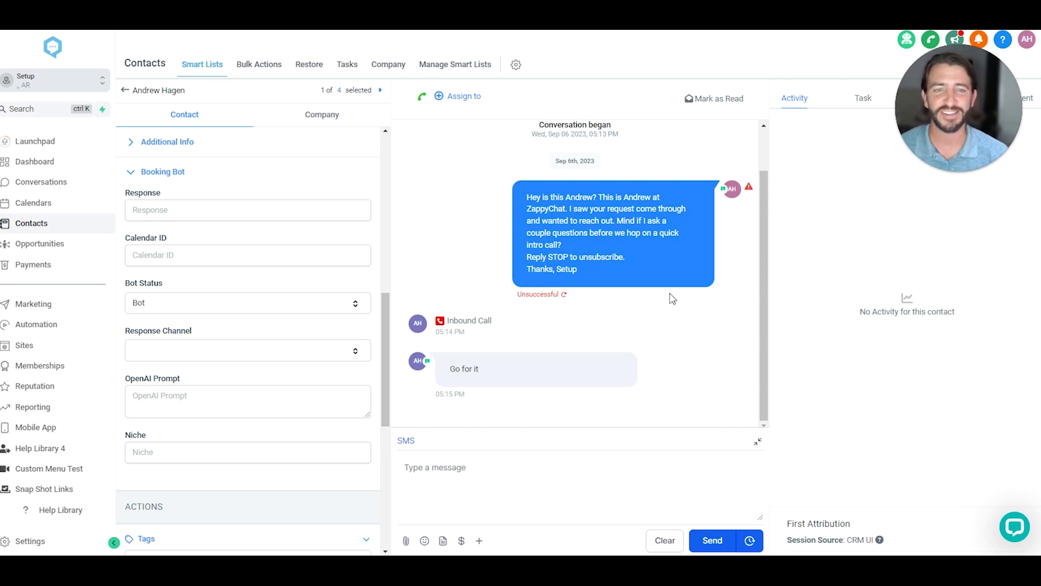
pyautogui.scroll(-2, 332, 360)
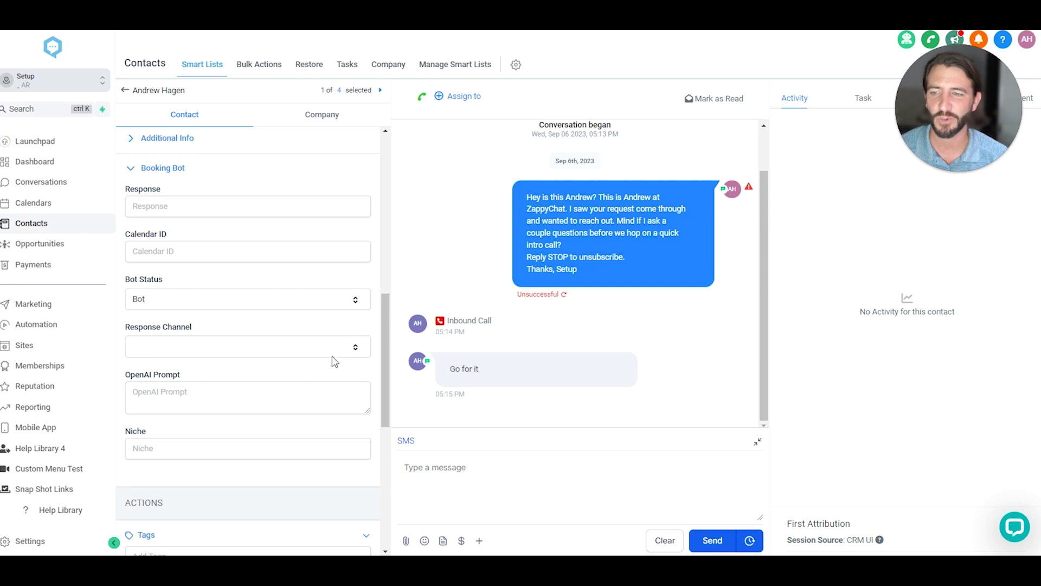
pyautogui.moveTo(124, 372); pyautogui.dragTo(147, 372)
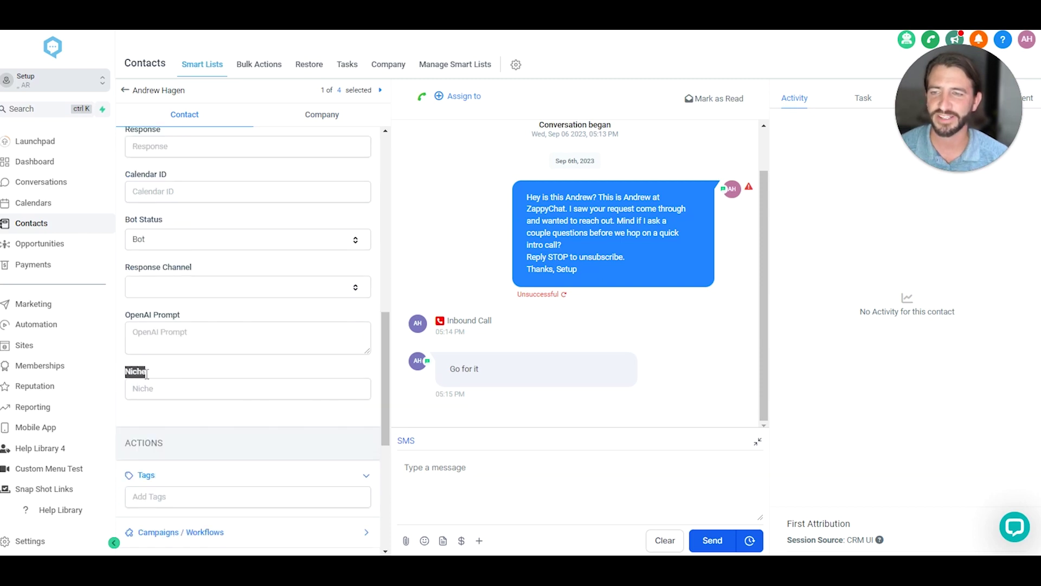
pyautogui.scroll(-4, 261, 436)
pyautogui.click(644, 369)
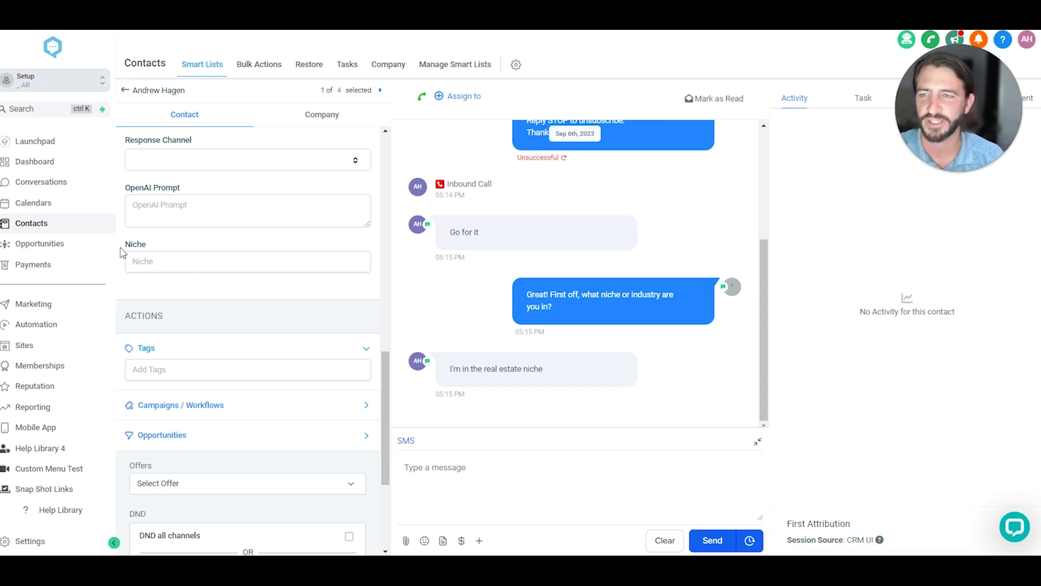
pyautogui.moveTo(122, 247); pyautogui.dragTo(218, 271)
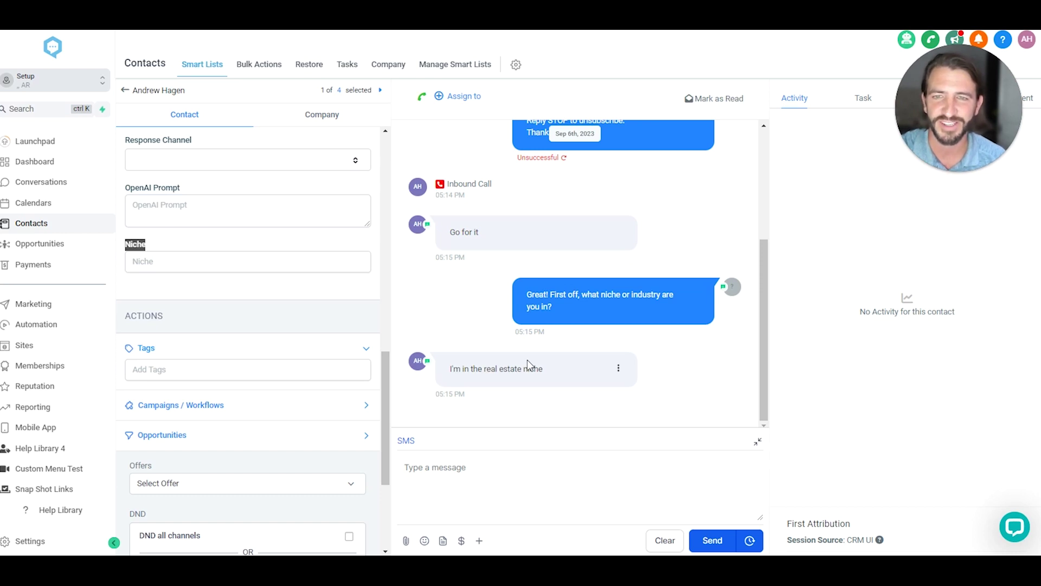
pyautogui.tripleClick(558, 307)
pyautogui.click(663, 338)
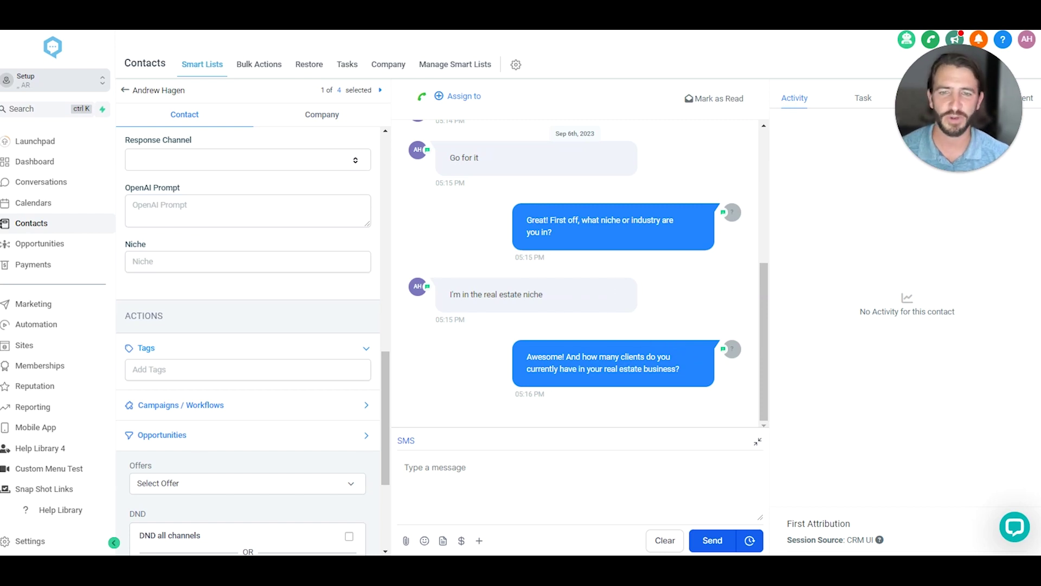
# Reload the contact and check its Niche field and tags against the conversation.
pyautogui.press('F5')
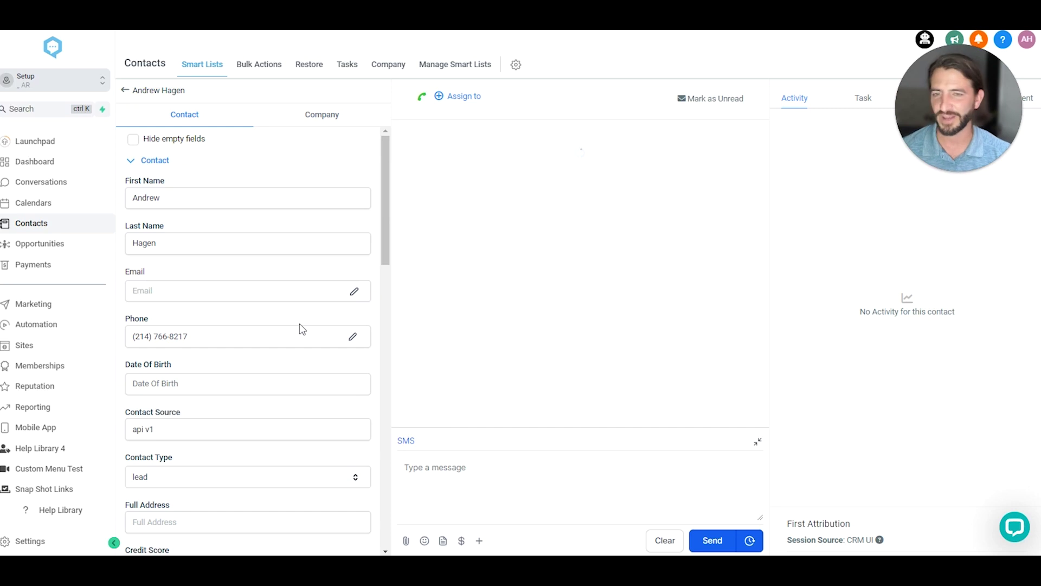
pyautogui.scroll(-5, 307, 333)
pyautogui.scroll(-3, 308, 340)
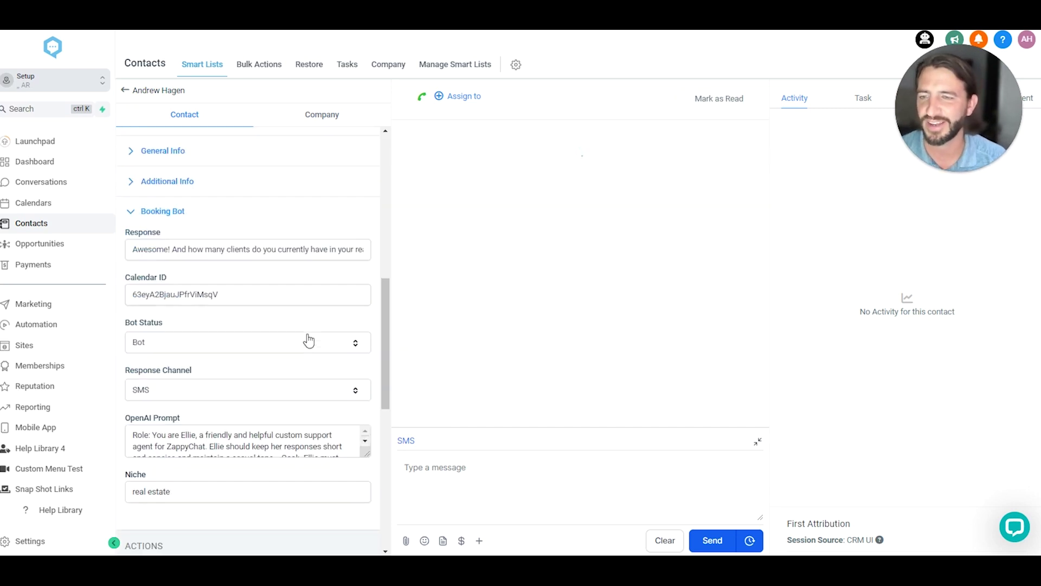
pyautogui.scroll(-4, 188, 499)
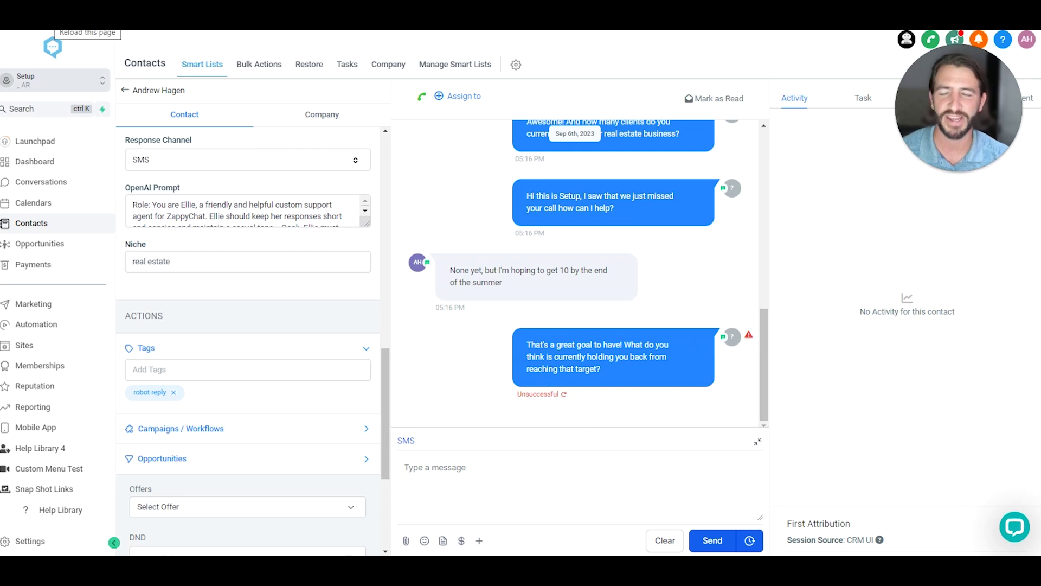
# Reload the contact again and examine its tags, Niche field and the bot's latest SMS reply.
pyautogui.press('F5')
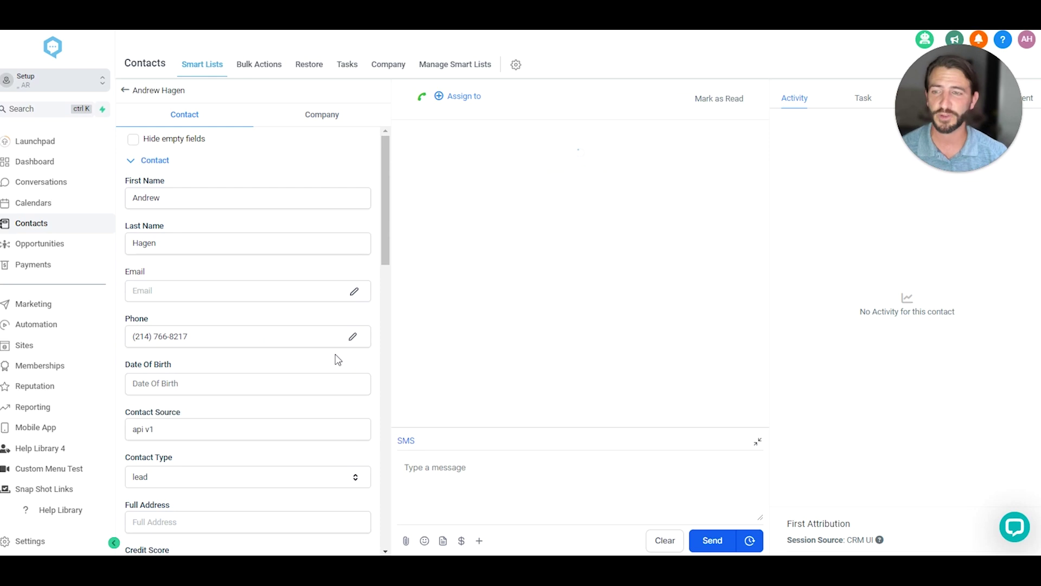
pyautogui.scroll(-5, 342, 366)
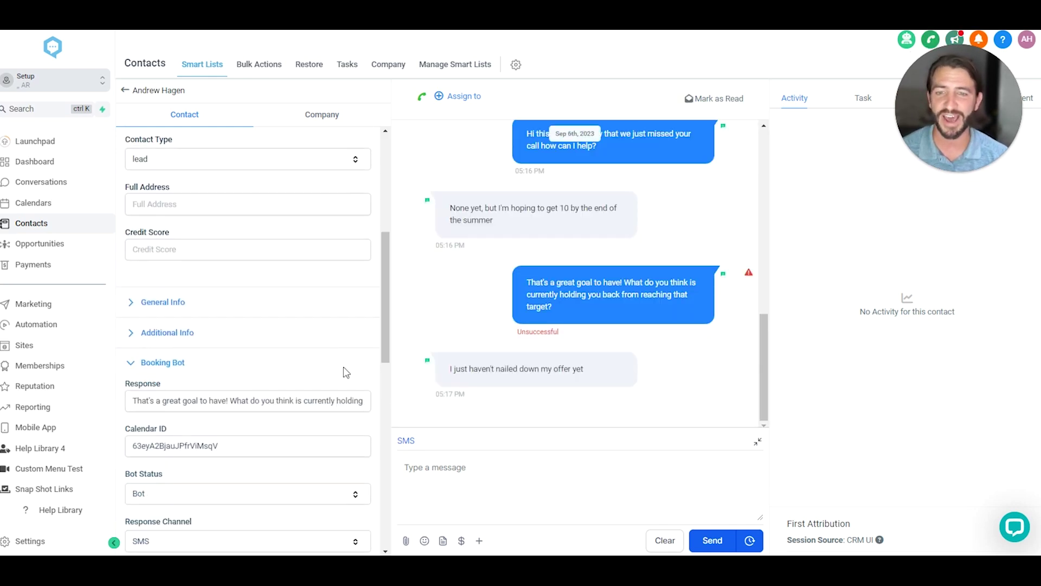
pyautogui.scroll(-7, 346, 373)
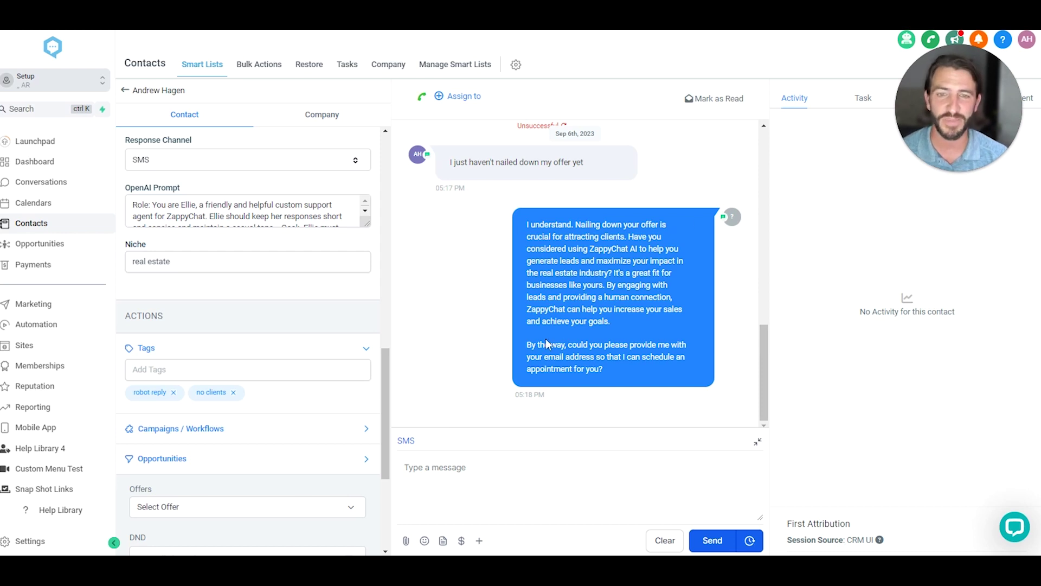
pyautogui.scroll(-1, 301, 361)
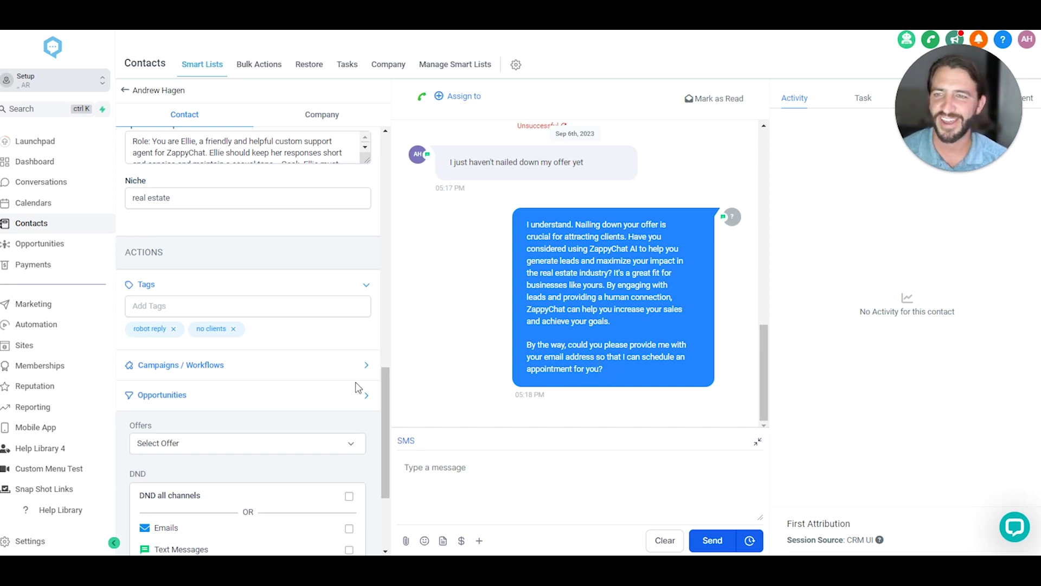
pyautogui.scroll(3, 356, 388)
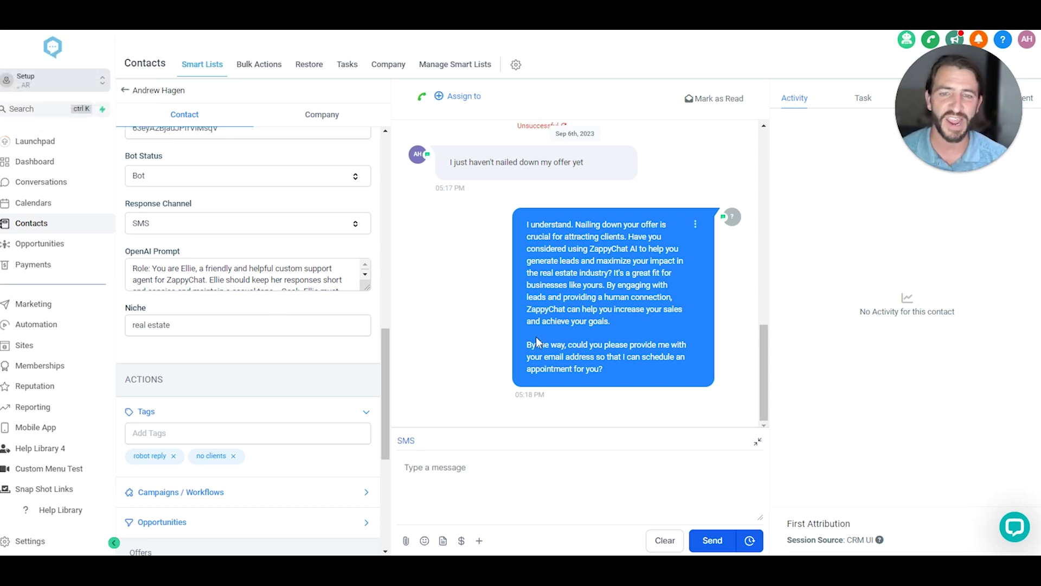
pyautogui.scroll(-2, 302, 395)
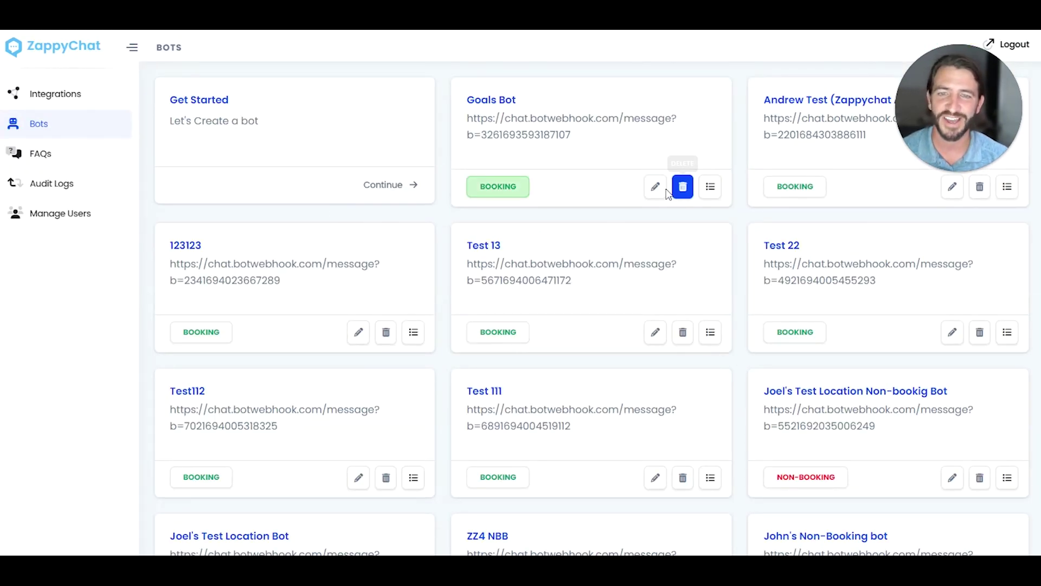
# Switch to ZappyChat and open the Goals Bot for editing to review its saved goals.
pyautogui.click(655, 186)
pyautogui.scroll(-9, 255, 201)
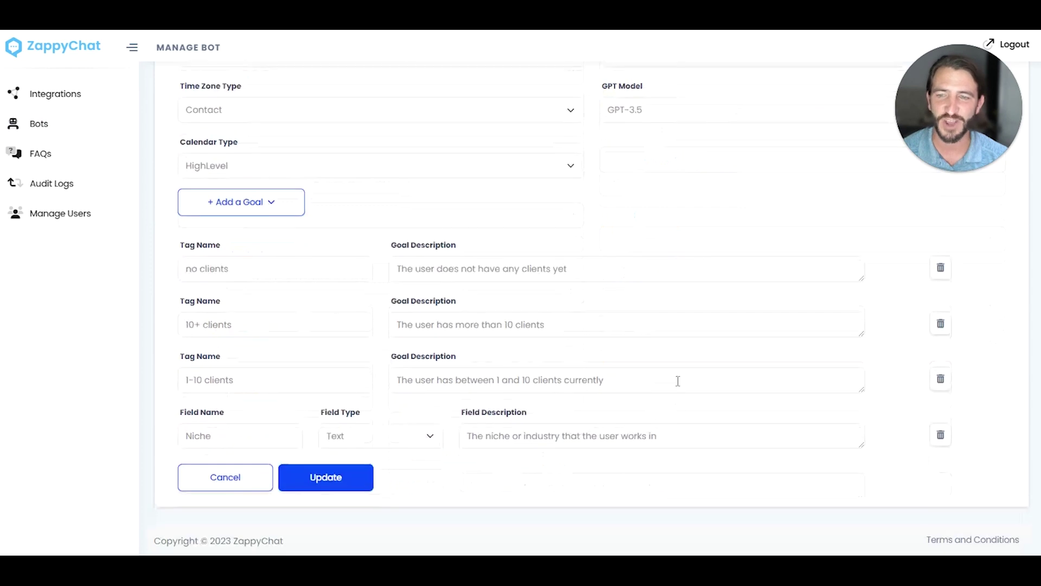